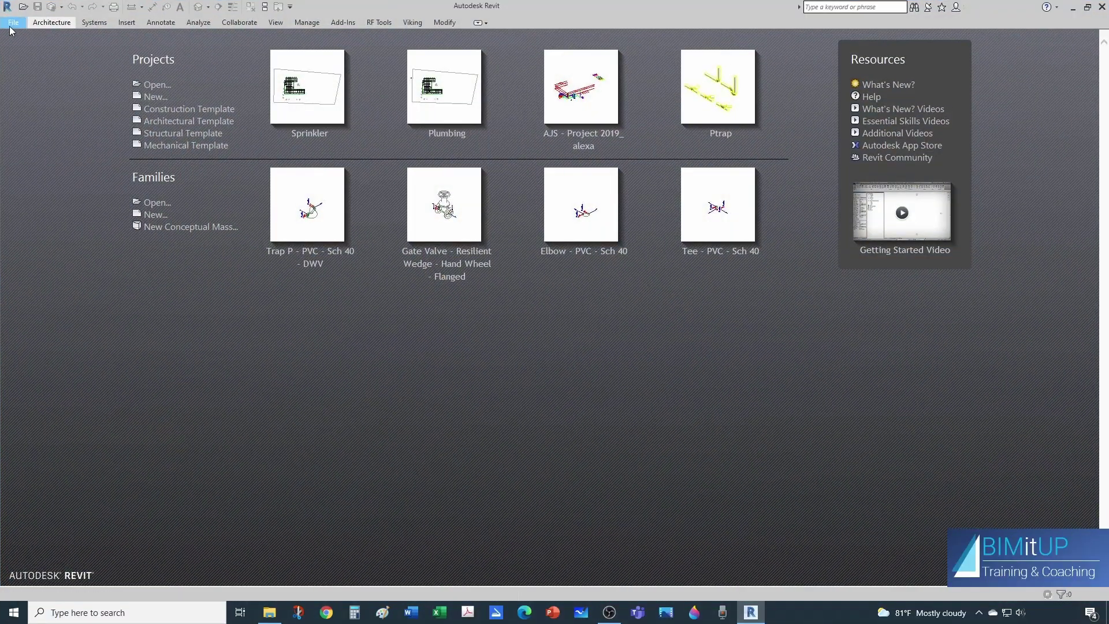
Open the Sprinkler Tips.rvt project and zoom to view its Level 1 - Plumbing plan.
left_click(11, 23)
left_click(23, 99)
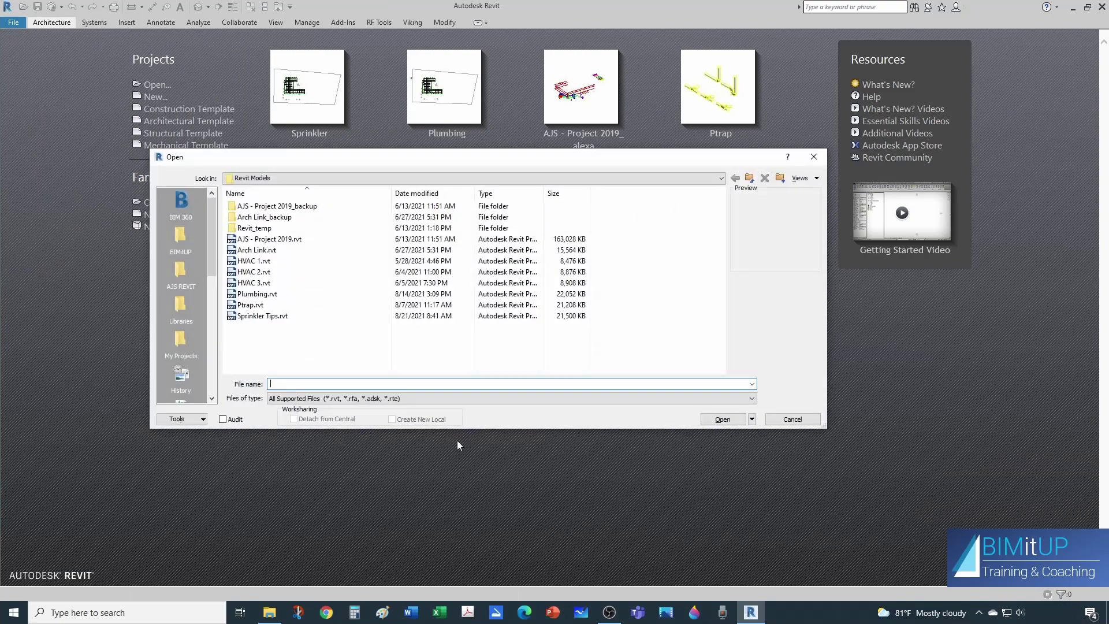
left_click(270, 316)
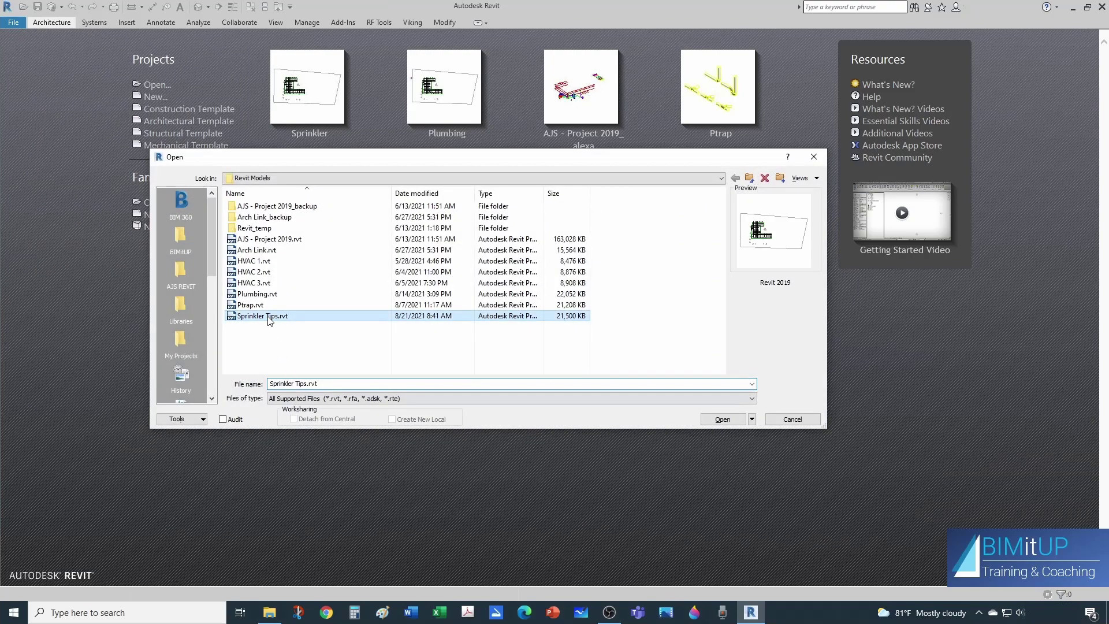
left_click(722, 420)
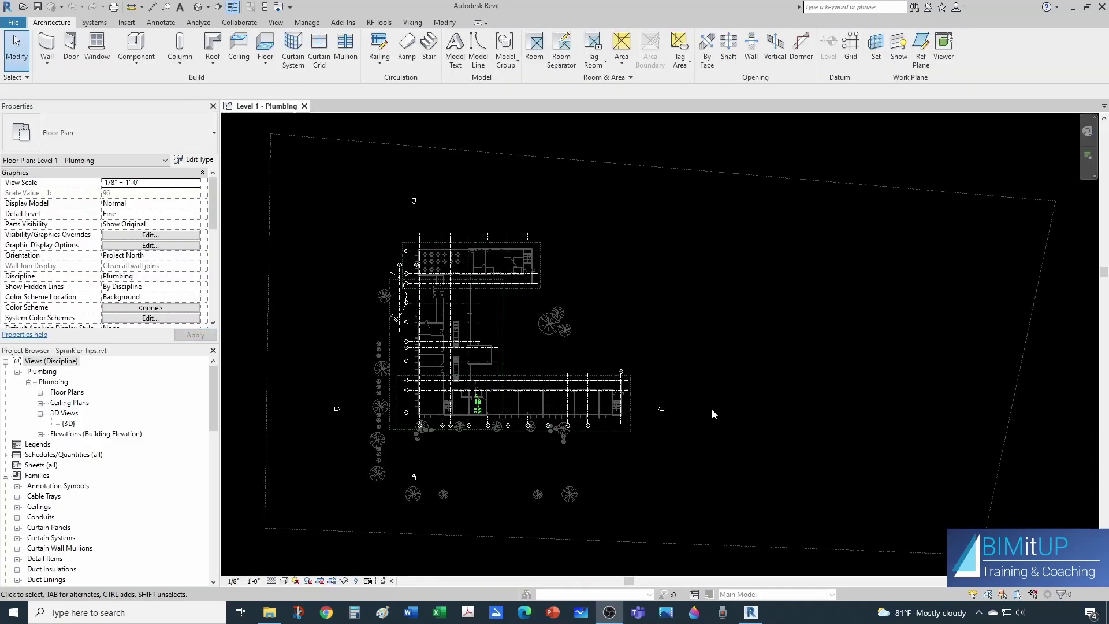
scroll(494, 428, "up", 5)
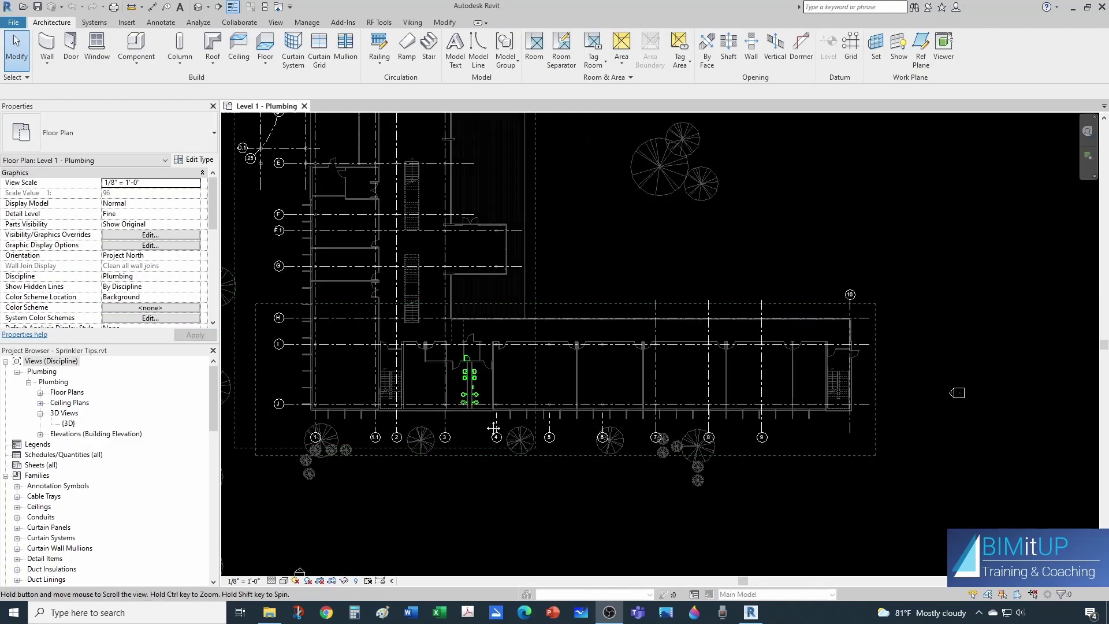
scroll(577, 393, "down", 3)
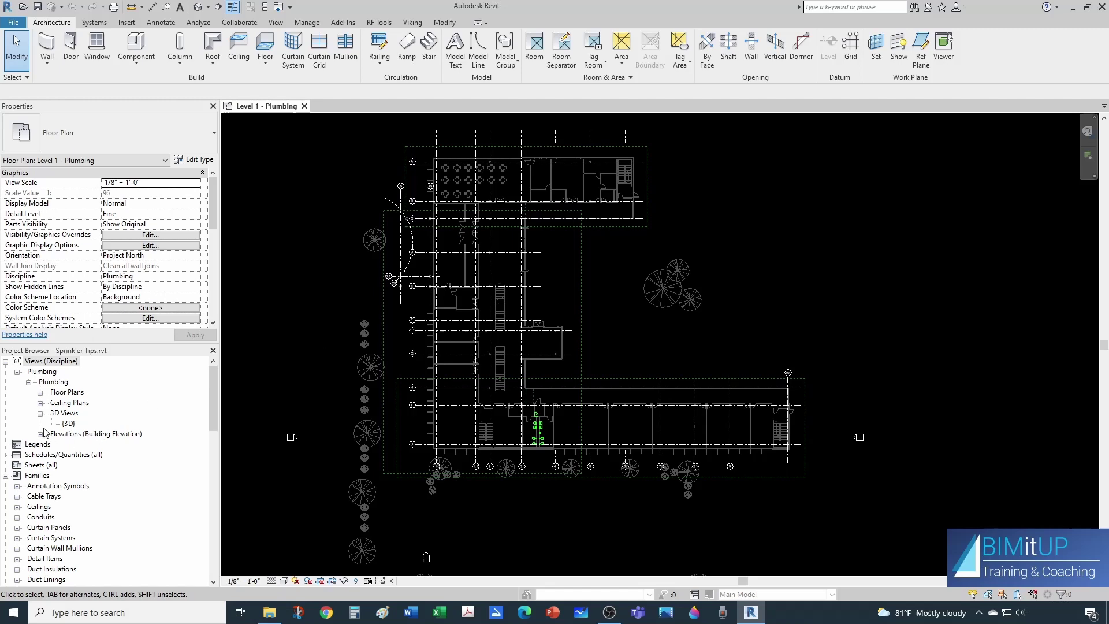
Open the Level 2 - Ceiling Plumbing plan and zoom into a ceiling grid bay in the lower wing.
left_click(41, 403)
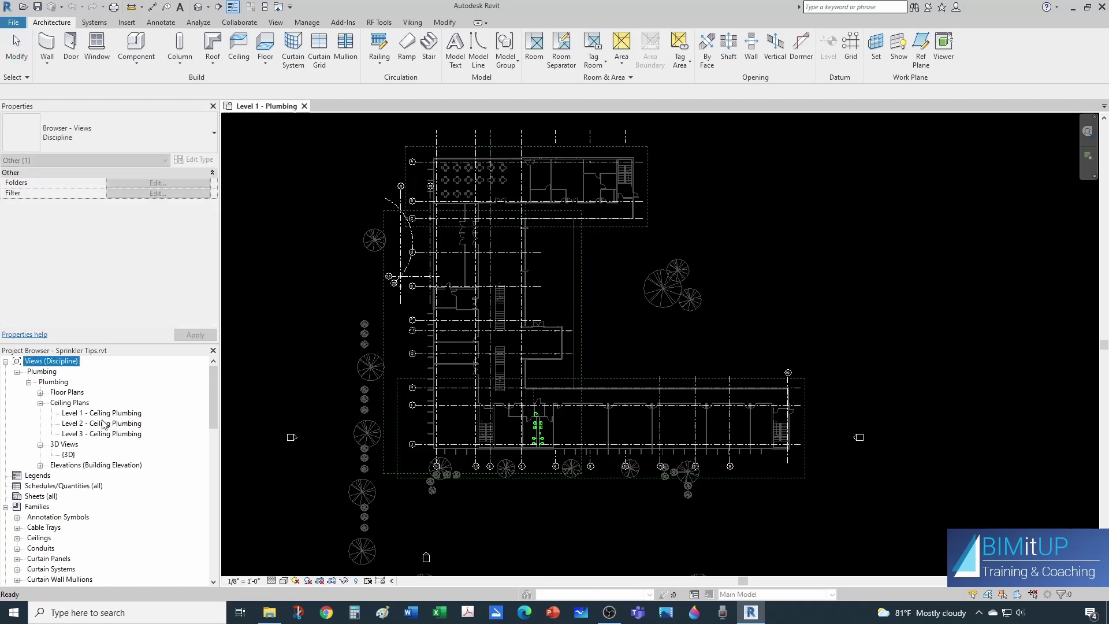
left_click(92, 427)
double_click(93, 428)
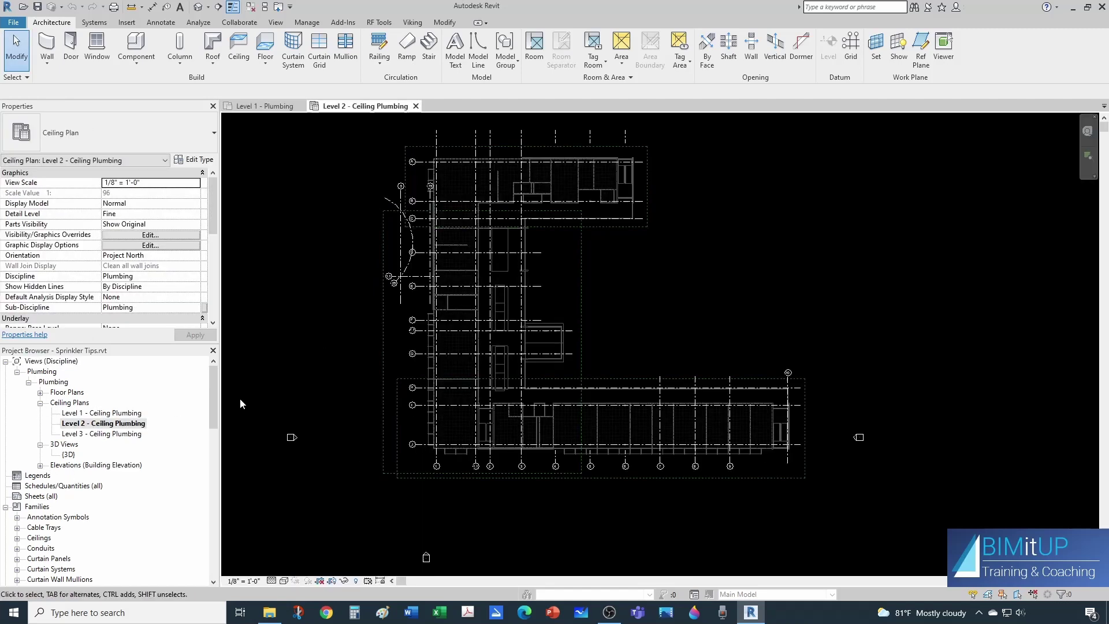
scroll(660, 441, "up", 5)
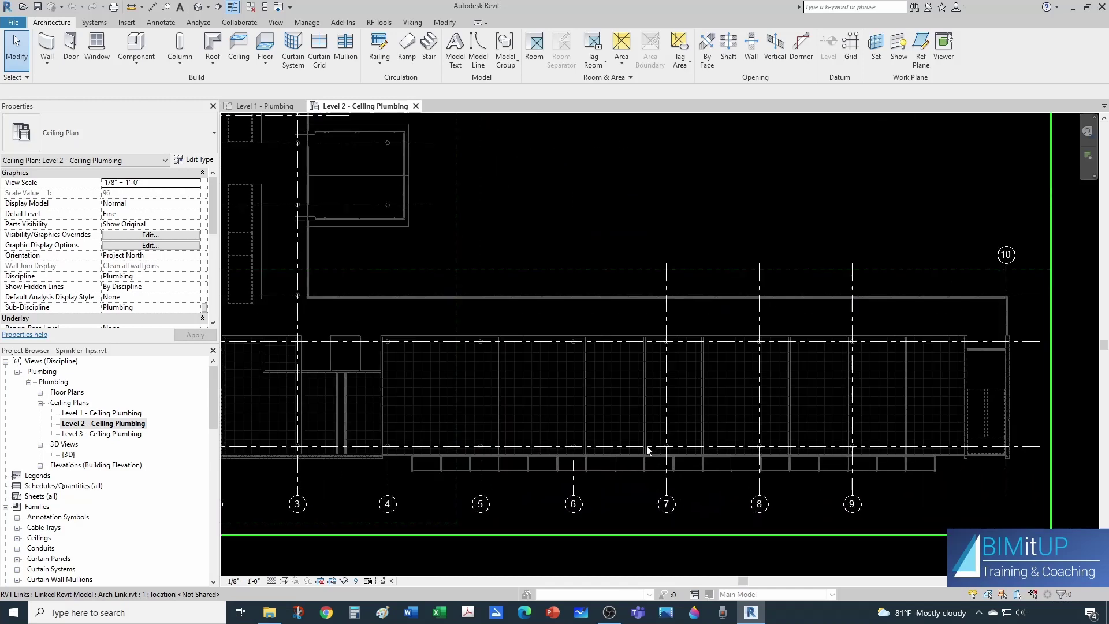
middle_click_drag(467, 385, 543, 373)
scroll(502, 384, "up", 2)
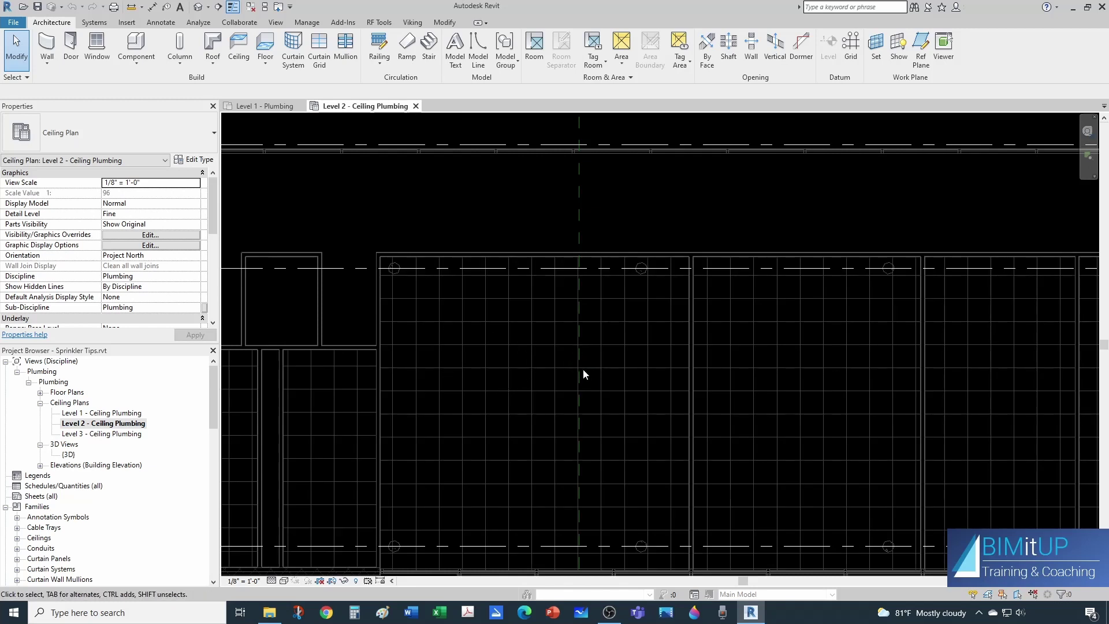
scroll(584, 376, "down", 2)
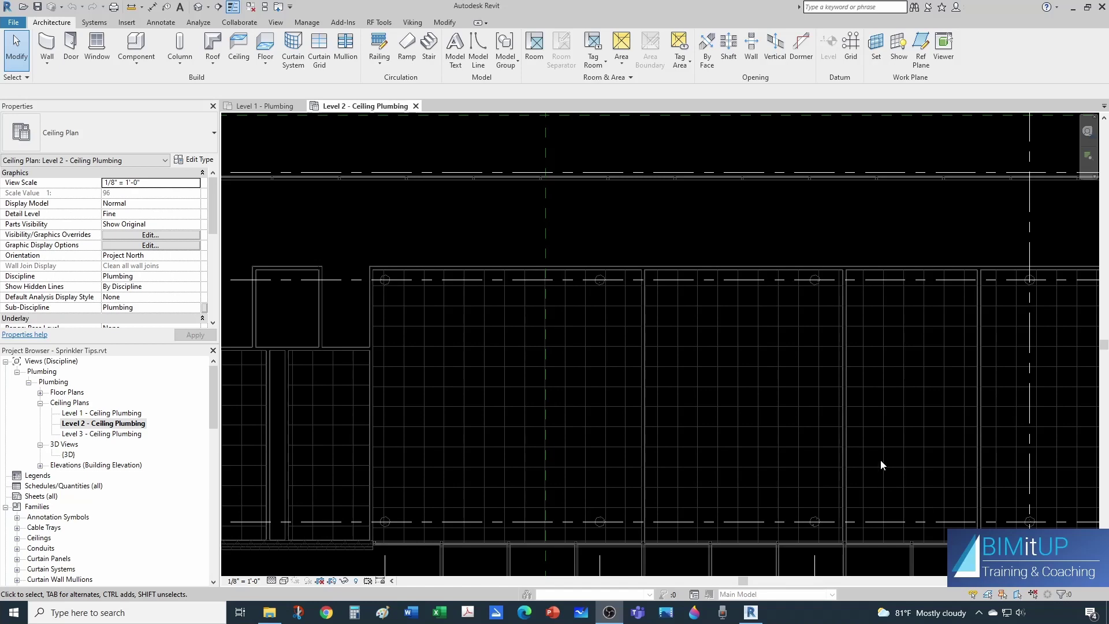
scroll(880, 459, "down", 1)
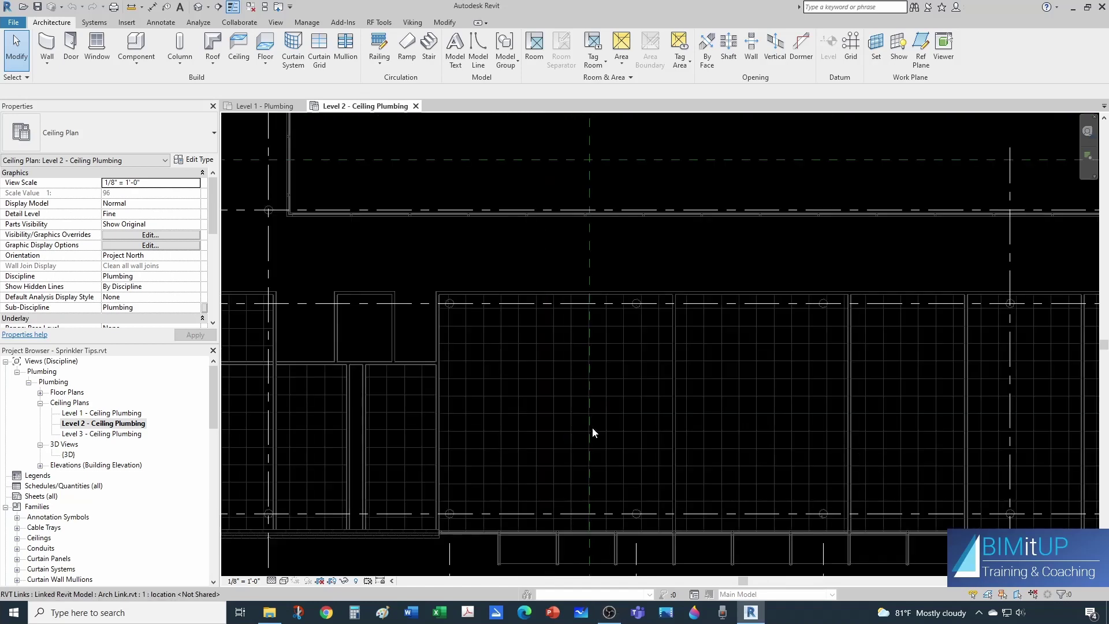
scroll(584, 430, "up", 2)
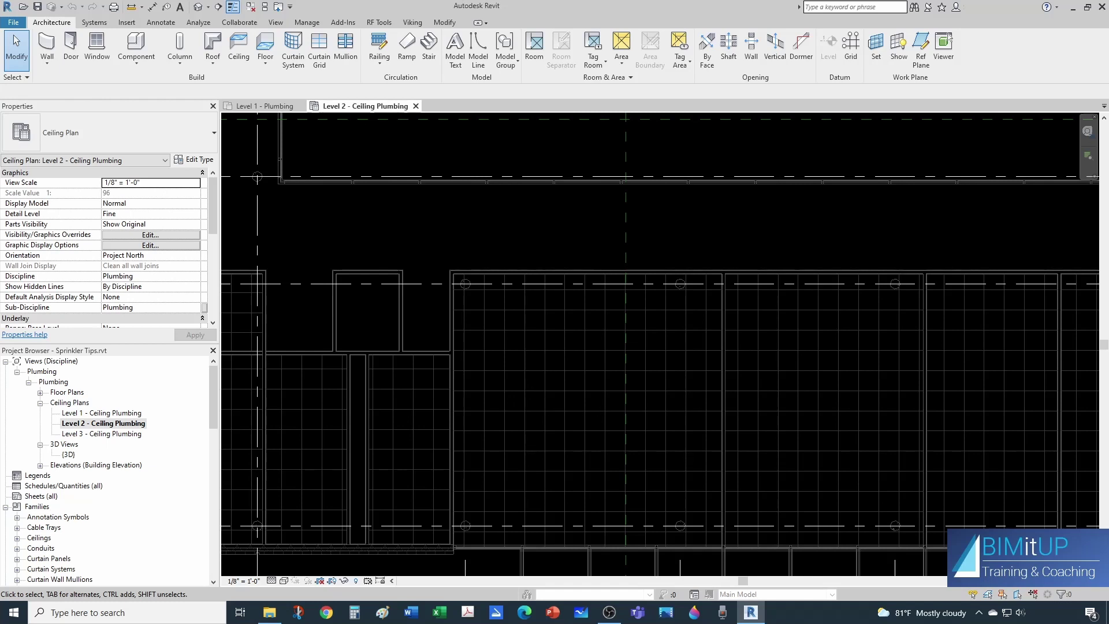
scroll(522, 442, "up", 2)
middle_click_drag(522, 442, 522, 390)
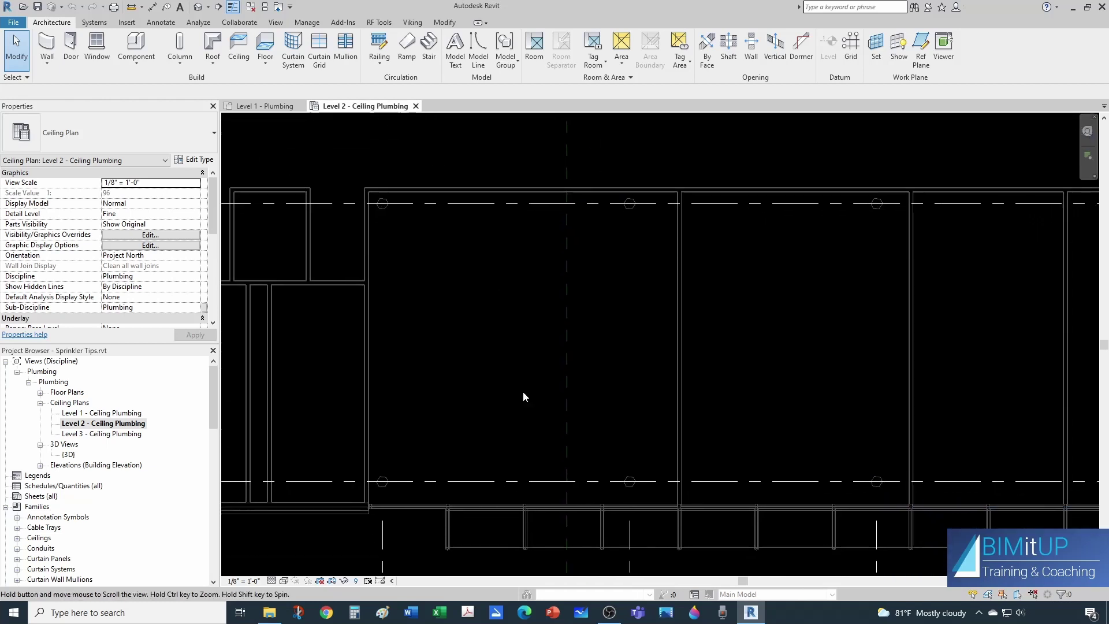
Load the Viking VK302 sprinkler family with only its 12979FB K5.6 155F Chrome type.
left_click(123, 23)
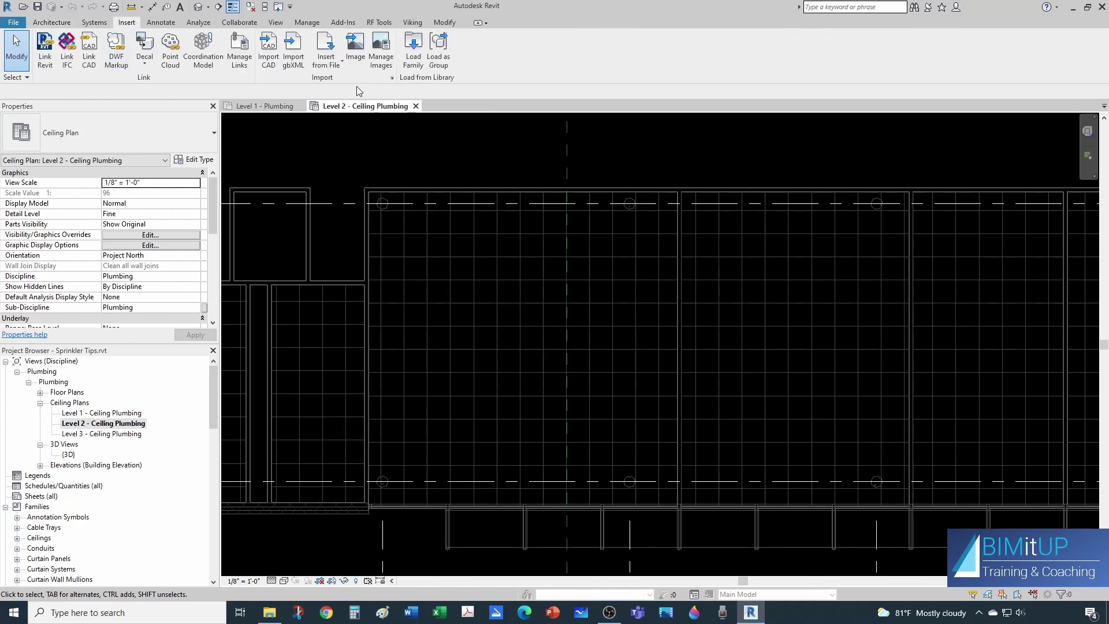
left_click(413, 47)
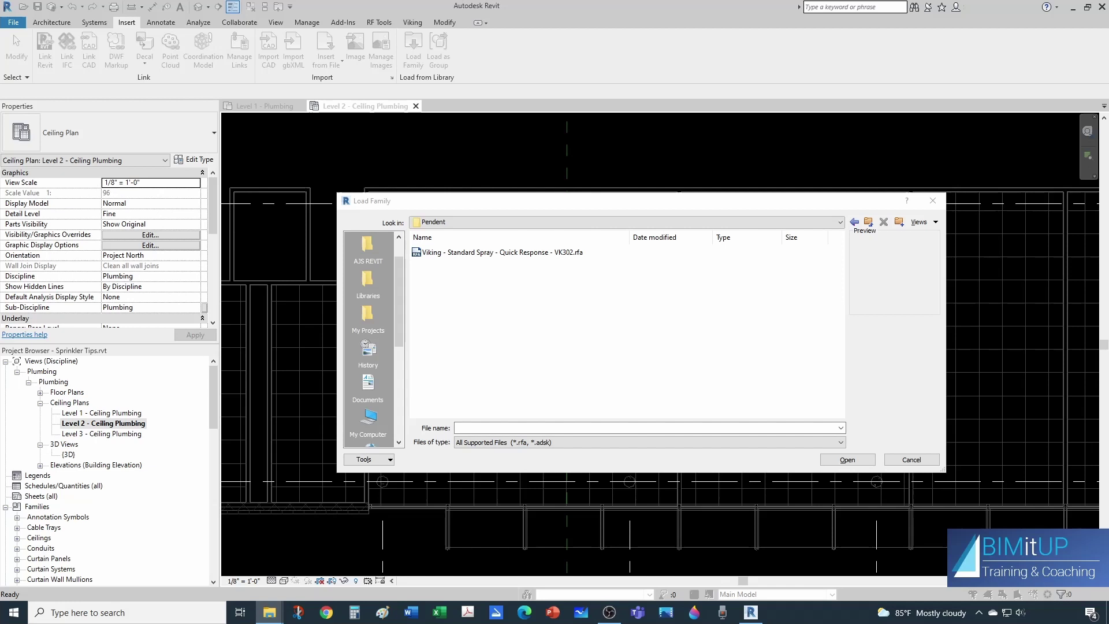
left_click_drag(1108, 167, 614, 188)
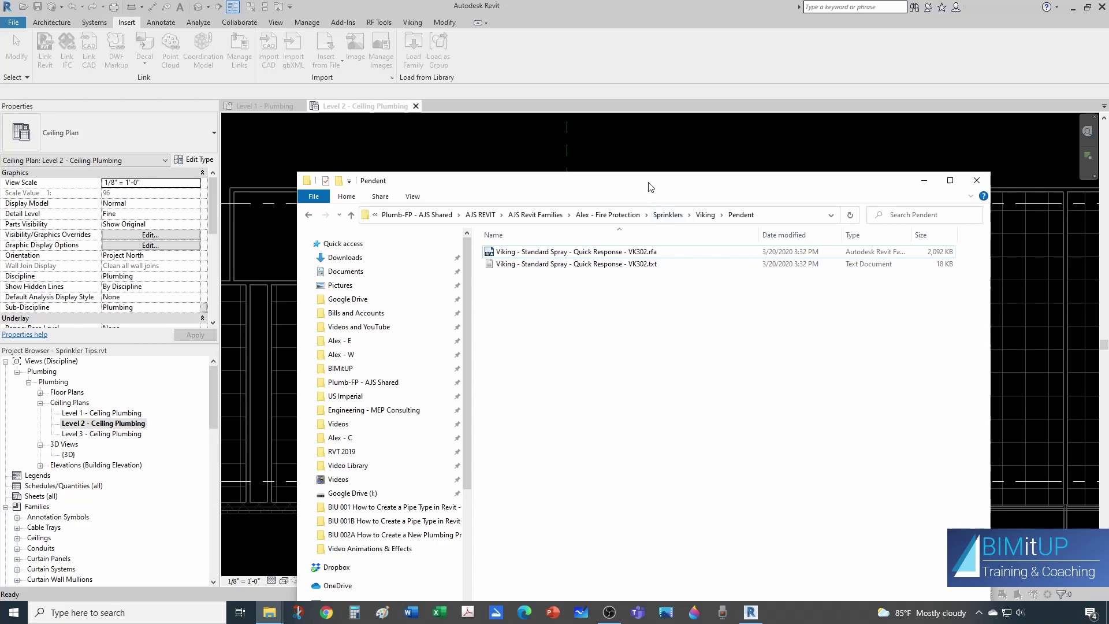
left_click_drag(650, 185, 1108, 191)
left_click(491, 252)
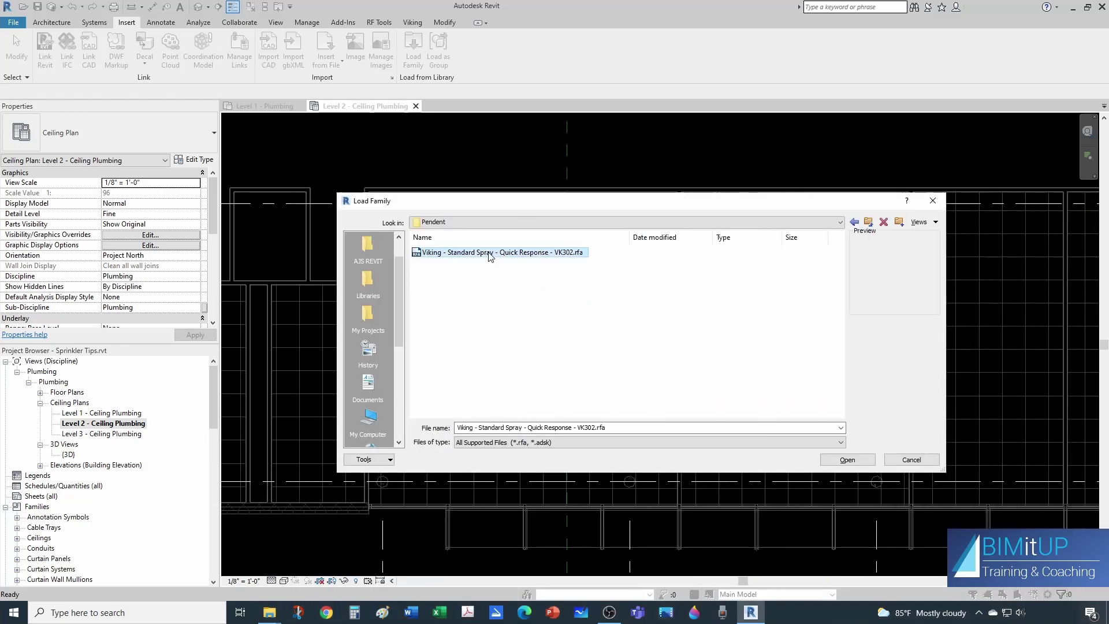
left_click(847, 460)
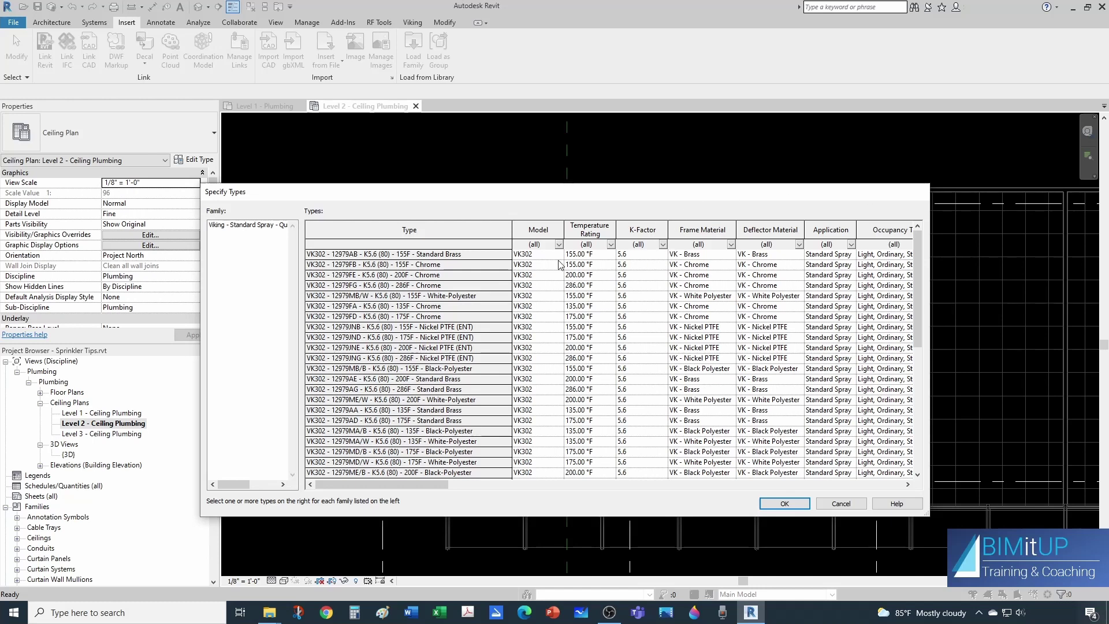
left_click(370, 265)
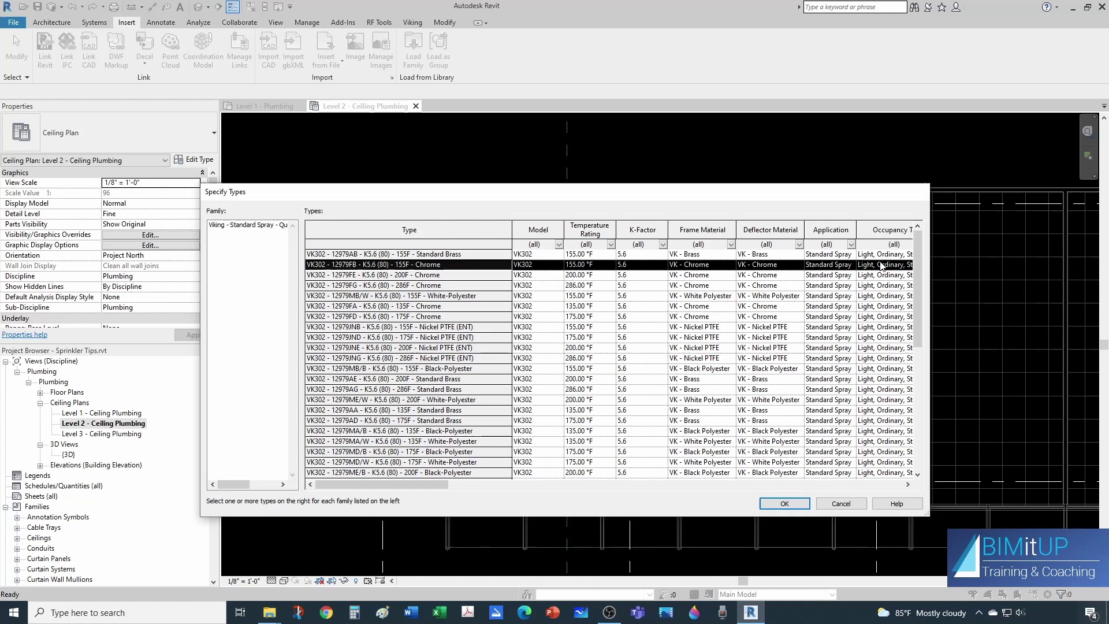
left_click_drag(934, 286, 1044, 286)
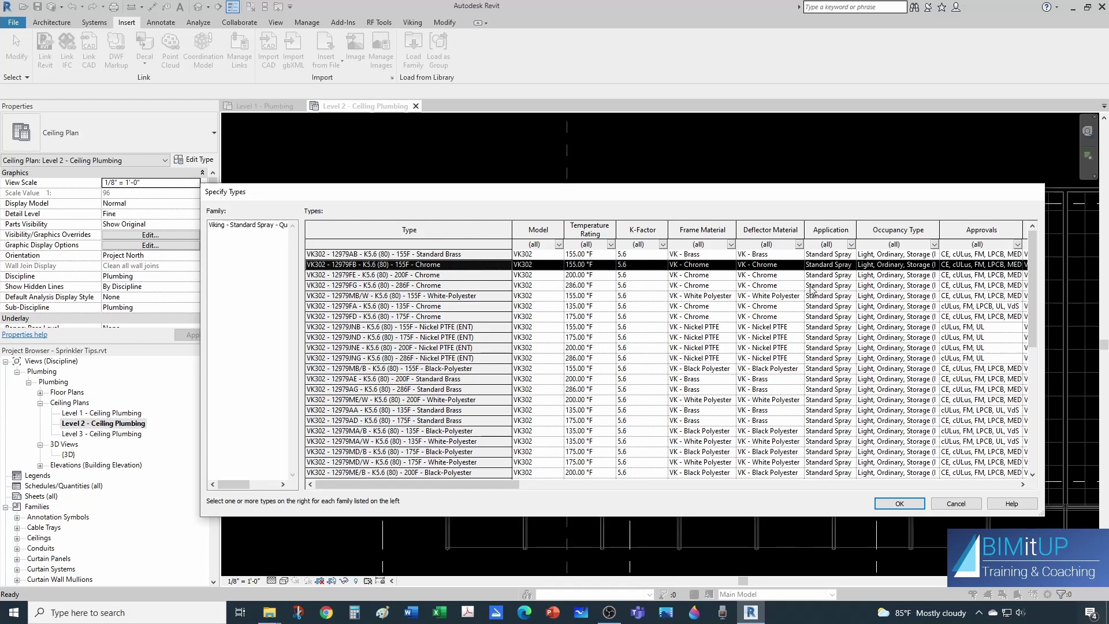
left_click(890, 508)
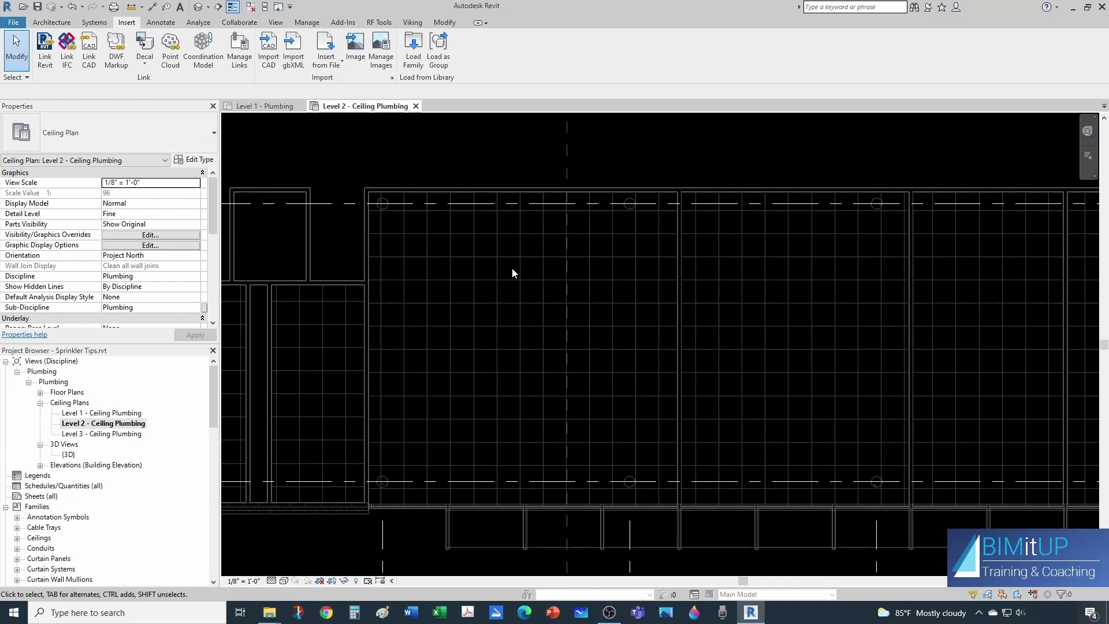
Place one Viking VK302 pendent sprinkler head on the ceiling grid at 10' 0" offset.
scroll(569, 281, "down", 1)
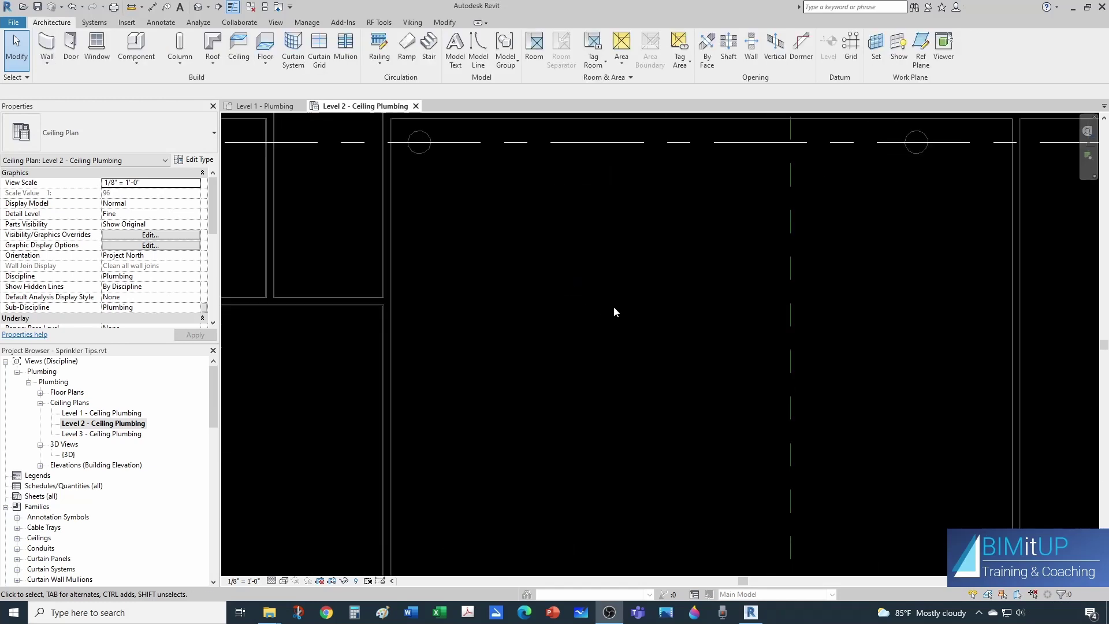
scroll(513, 280, "down", 1)
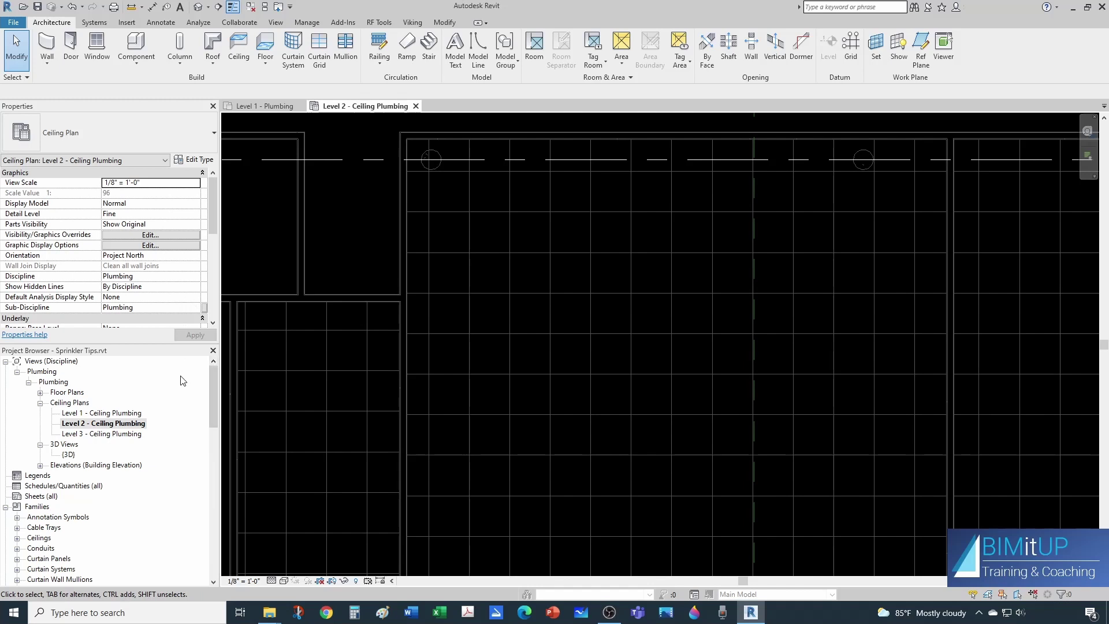
scroll(631, 294, "down", 1)
scroll(483, 277, "up", 1)
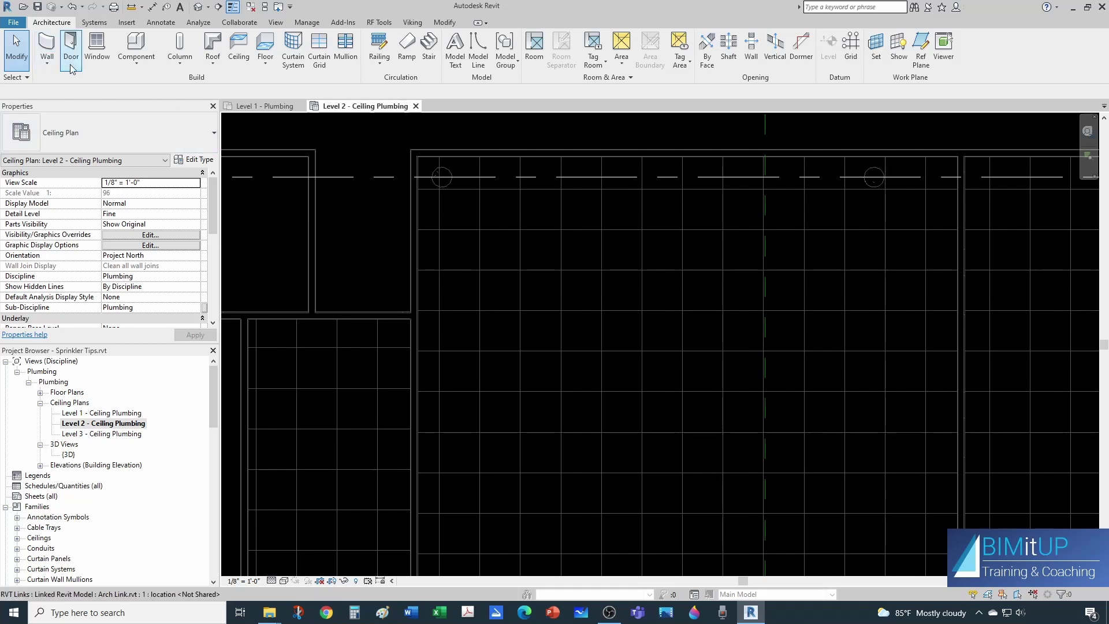
left_click(136, 43)
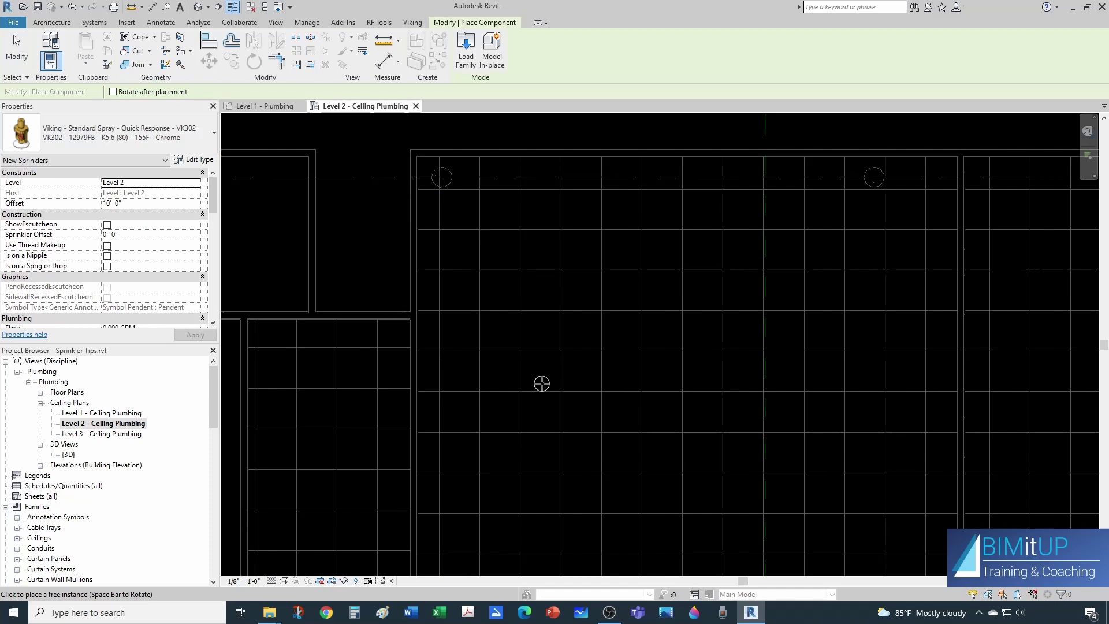
scroll(536, 306, "up", 1)
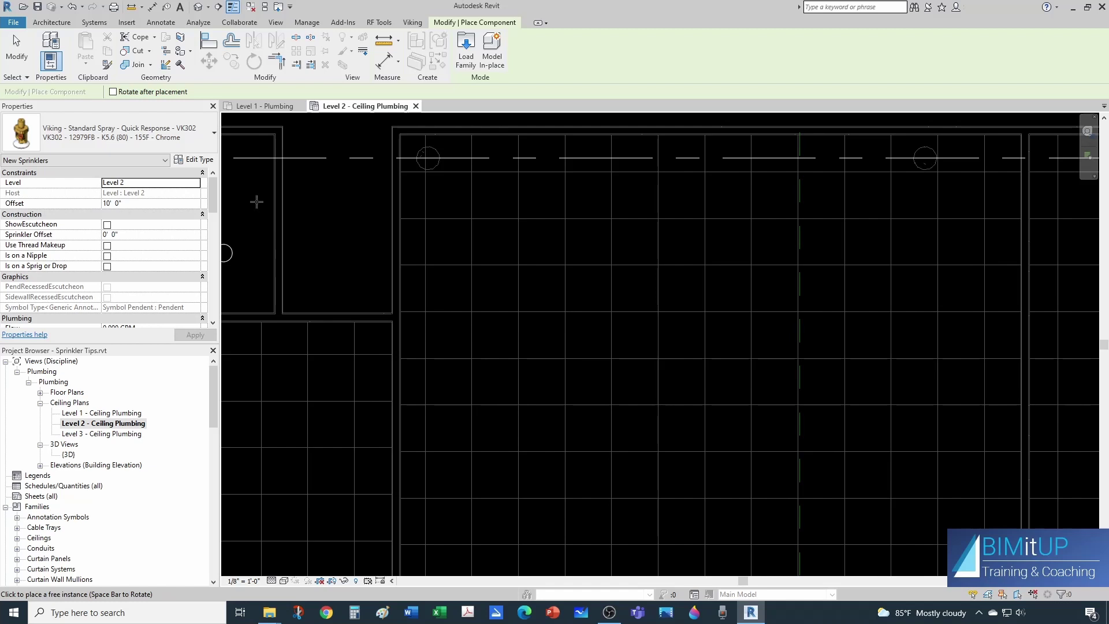
scroll(571, 324, "up", 1)
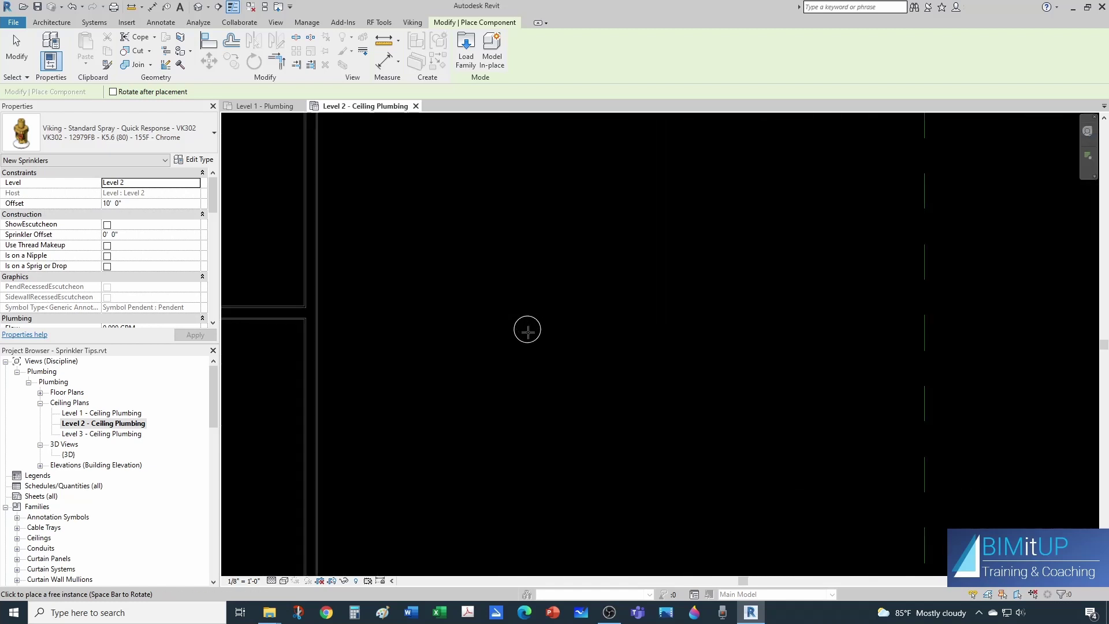
middle_click_drag(527, 327, 525, 364)
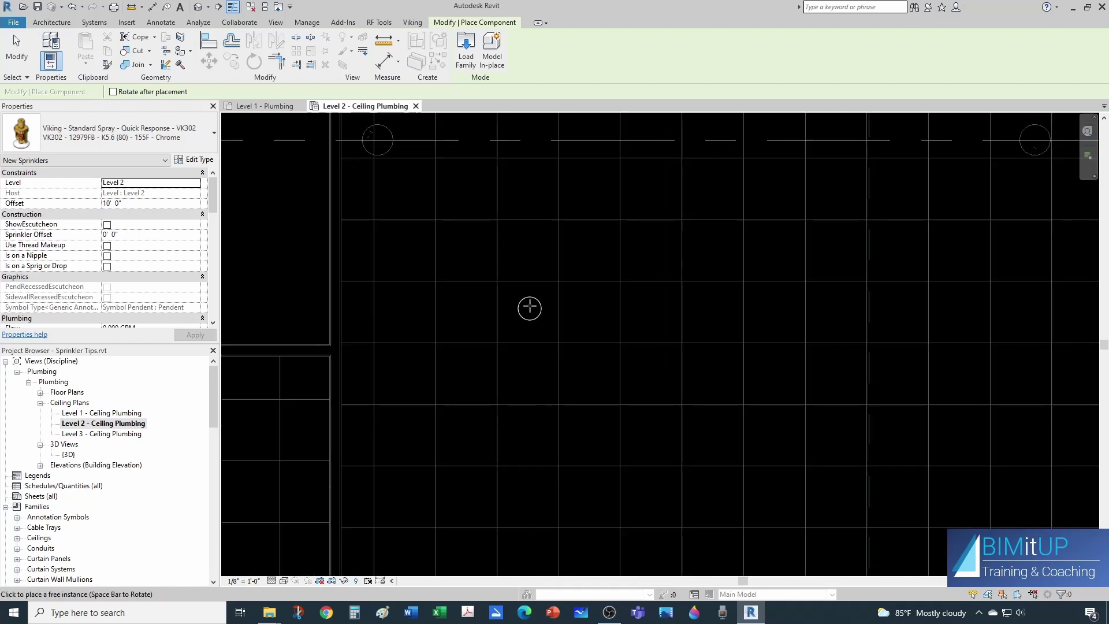
scroll(528, 307, "up", 1)
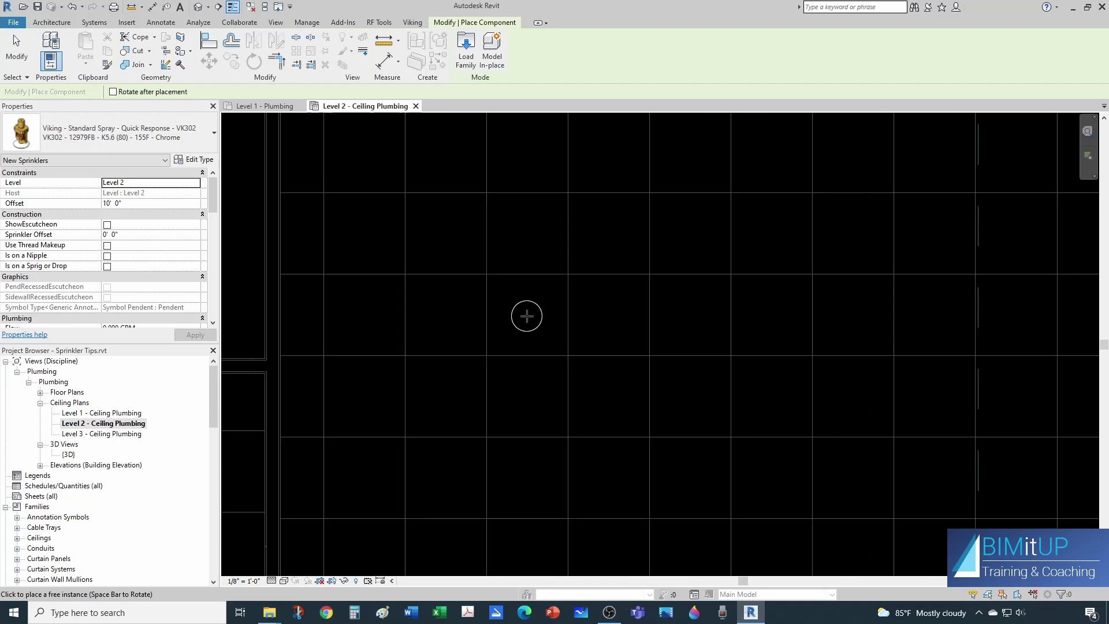
scroll(527, 316, "up", 1)
left_click(527, 316)
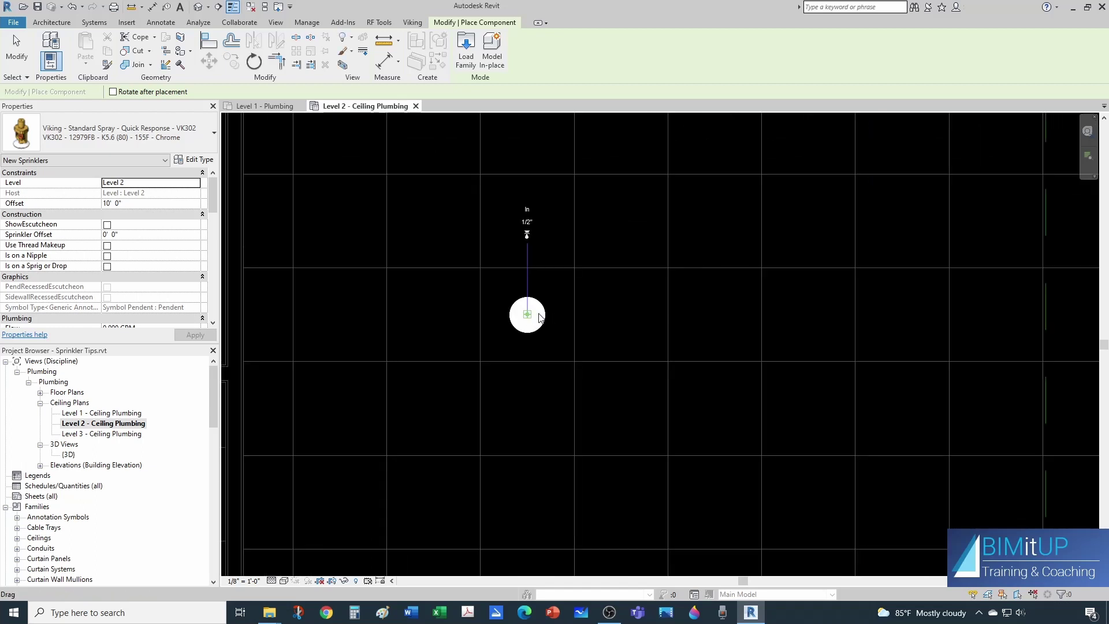
key("Escape")
key("Escape")
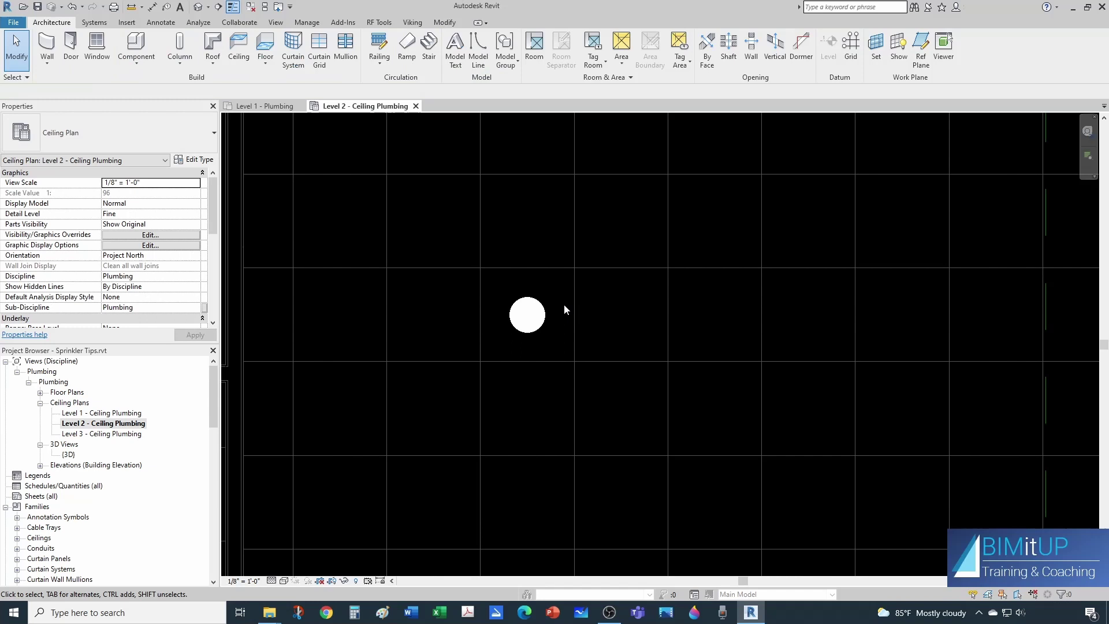
Zoom and pan the plan to frame the newly placed sprinkler.
scroll(563, 306, "down", 3)
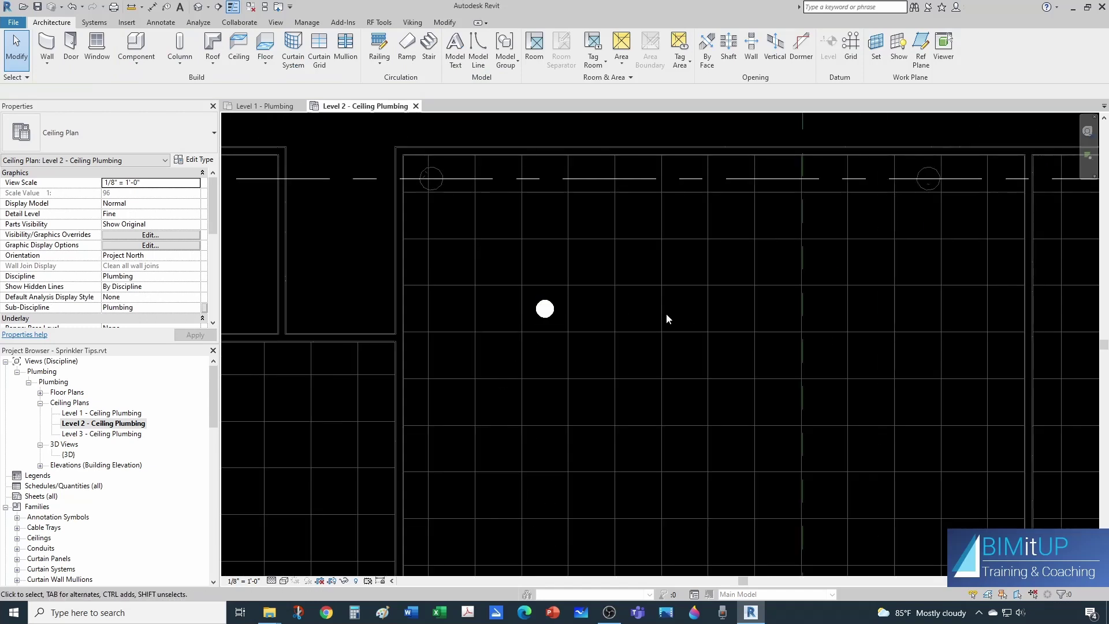
scroll(545, 319, "up", 2)
scroll(545, 319, "up", 1)
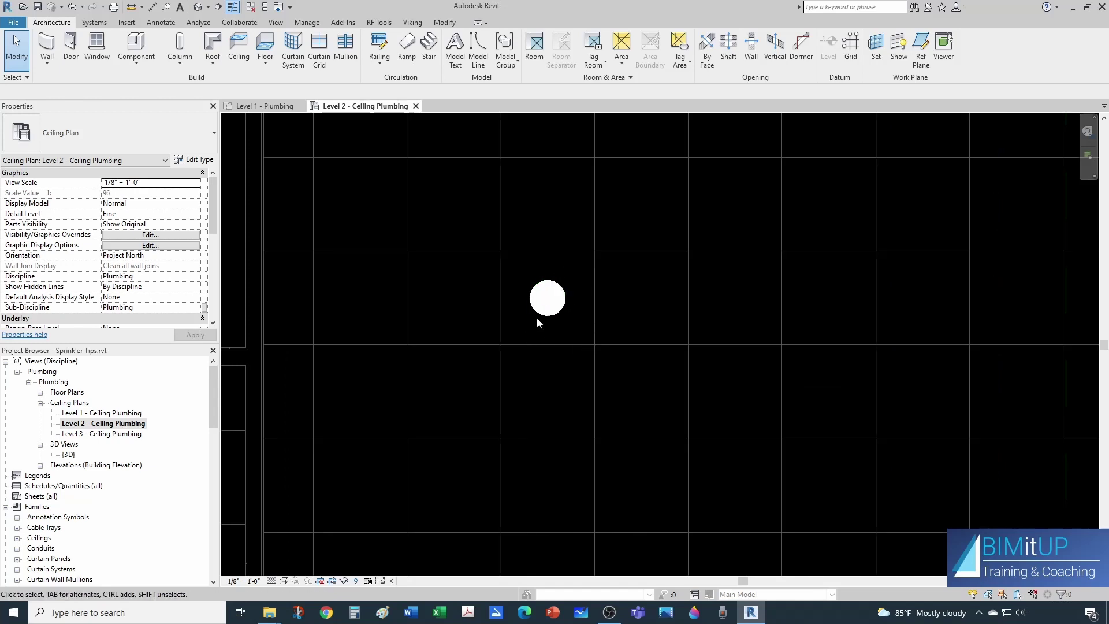
scroll(583, 340, "up", 1)
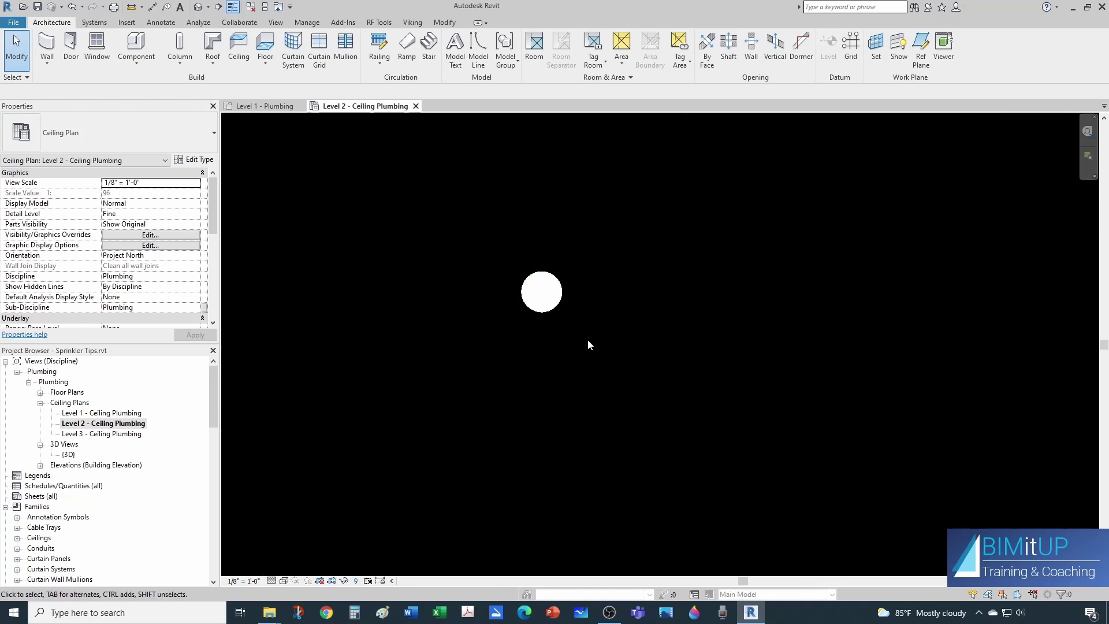
middle_click_drag(586, 346, 513, 355)
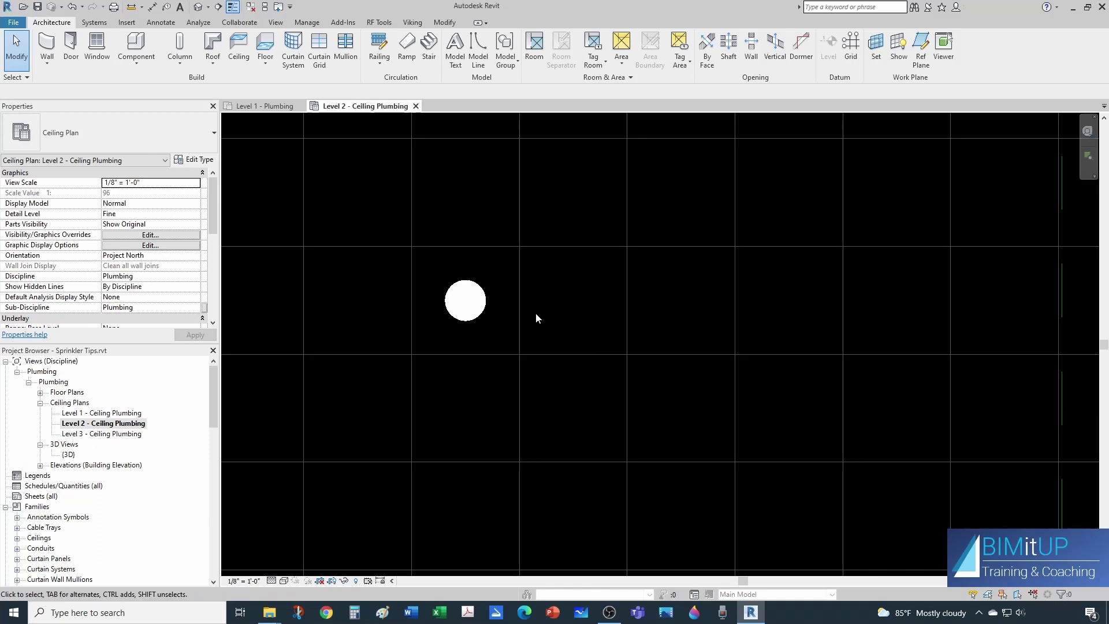
scroll(679, 453, "down", 2)
Copy the sprinkler 14' straight down.
left_click(542, 347)
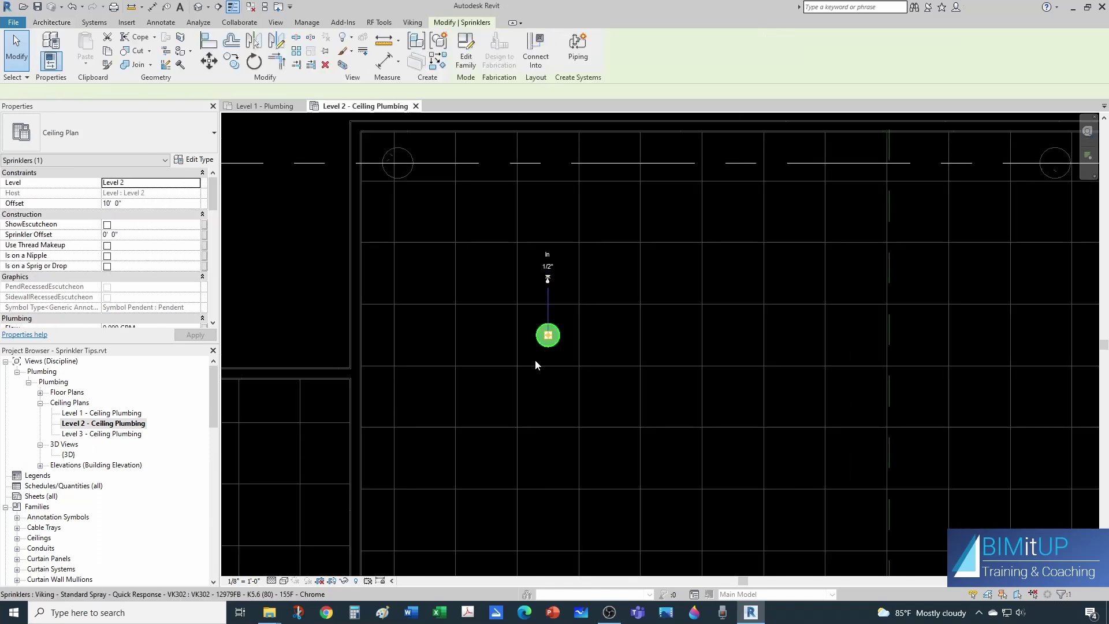
left_click(231, 62)
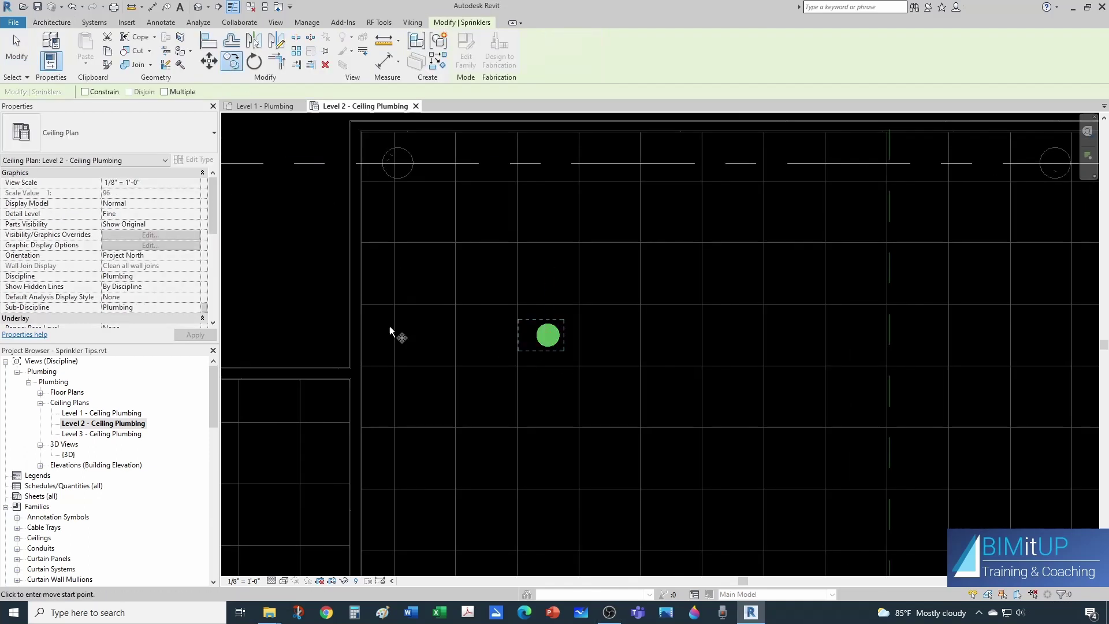
left_click(493, 333)
scroll(494, 334, "down", 2)
scroll(491, 465, "up", 1)
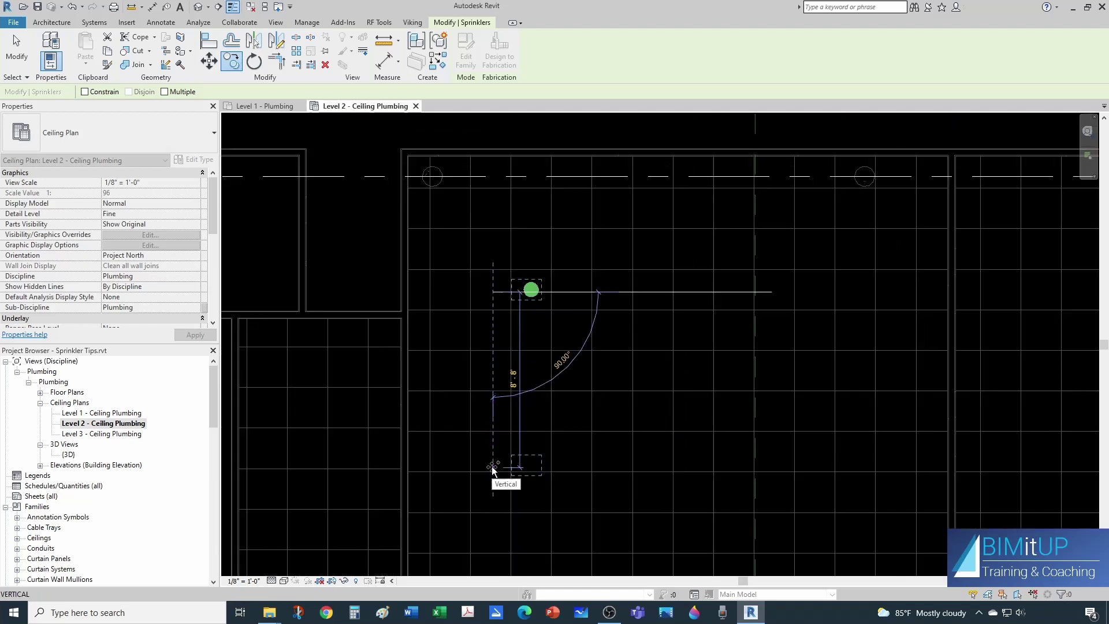
type("14")
key("Return")
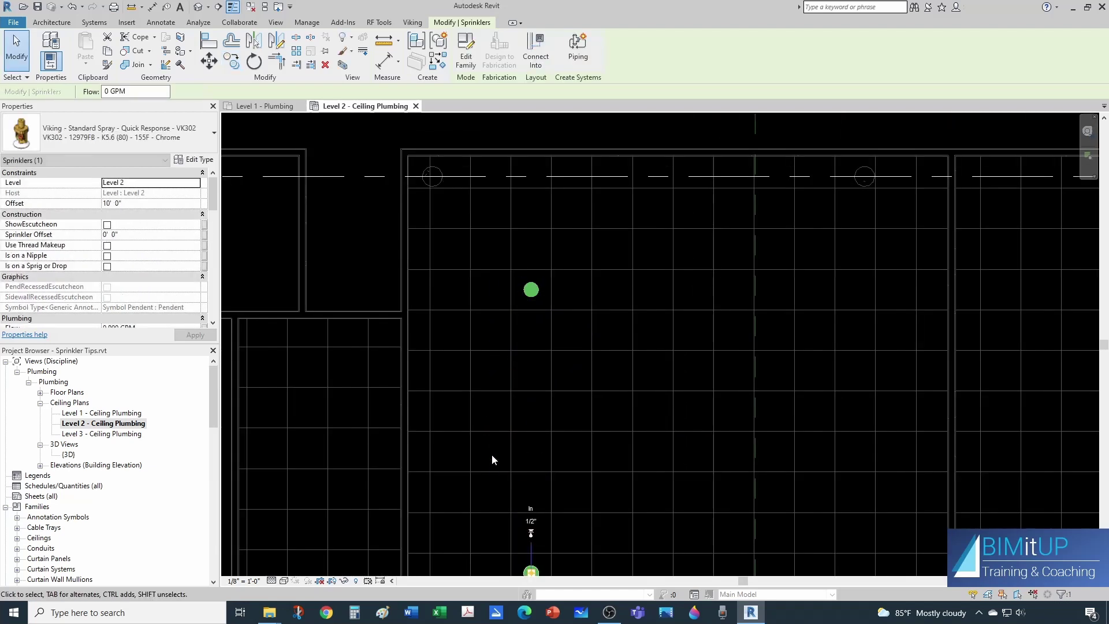
scroll(490, 454, "down", 1)
middle_click_drag(553, 428, 530, 311)
Copy both sprinklers 14' to the right, forming a two-by-two square of heads.
key("Escape")
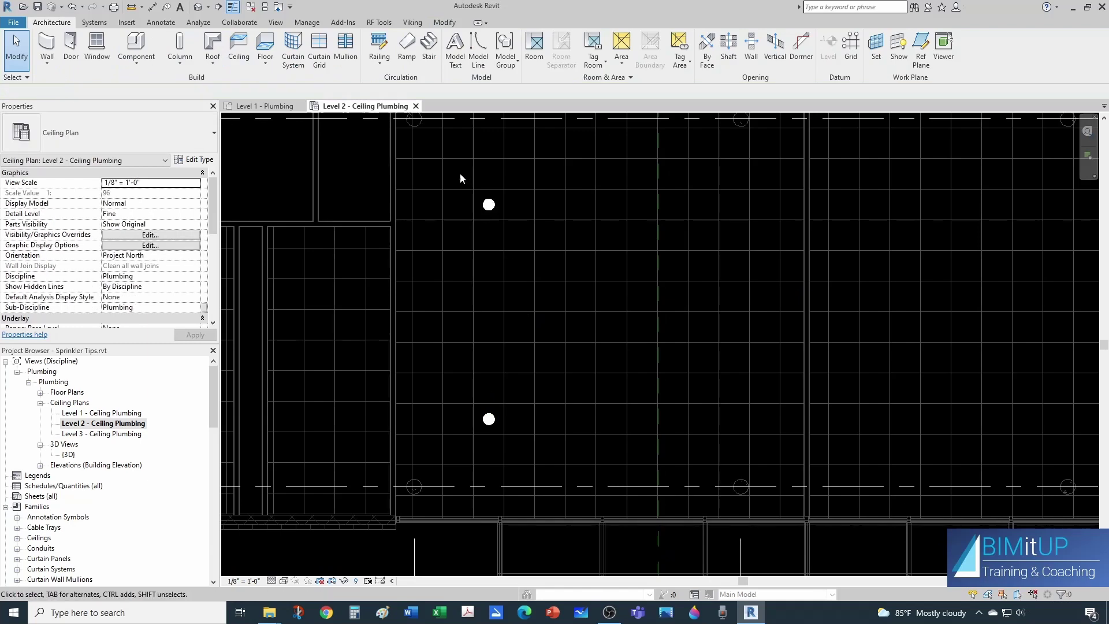
left_click_drag(459, 172, 528, 463)
key("m")
key("v")
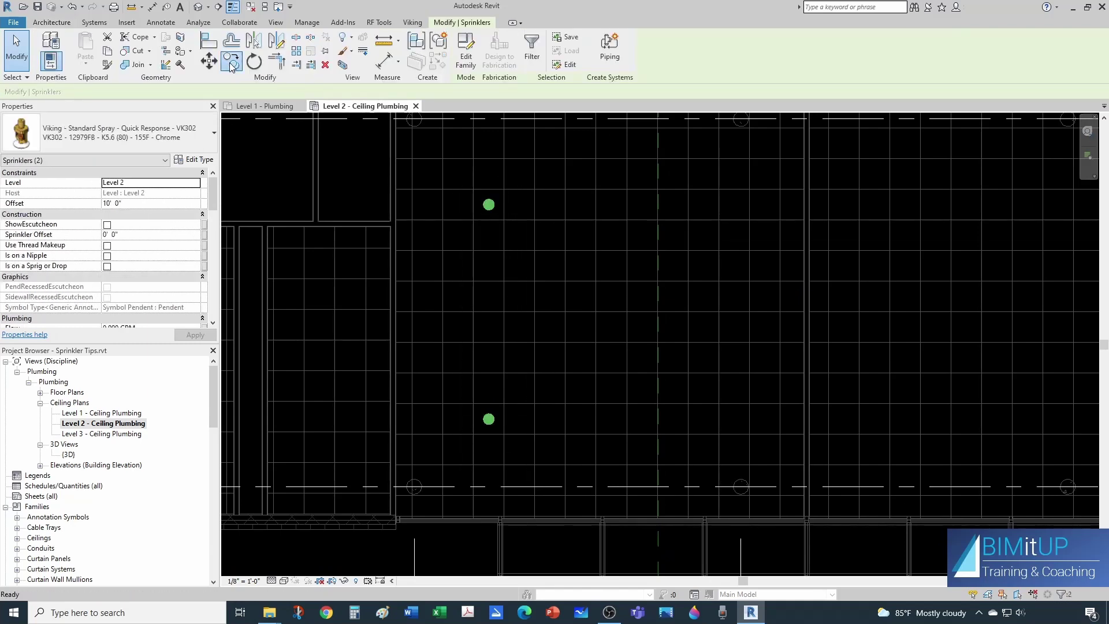
scroll(531, 364, "up", 1)
left_click(481, 356)
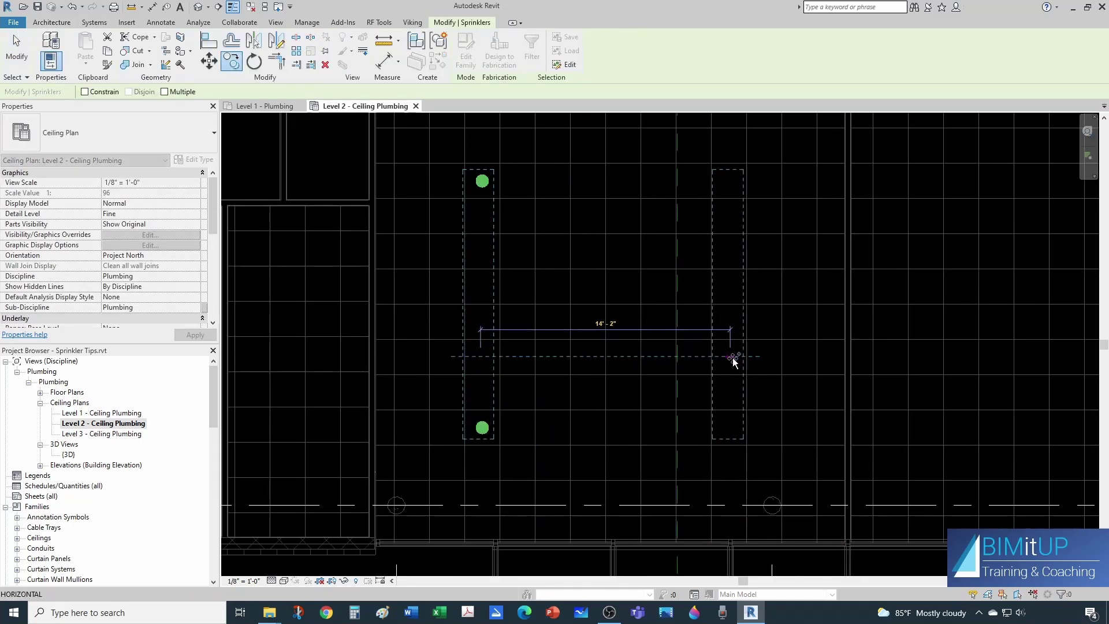
type("14")
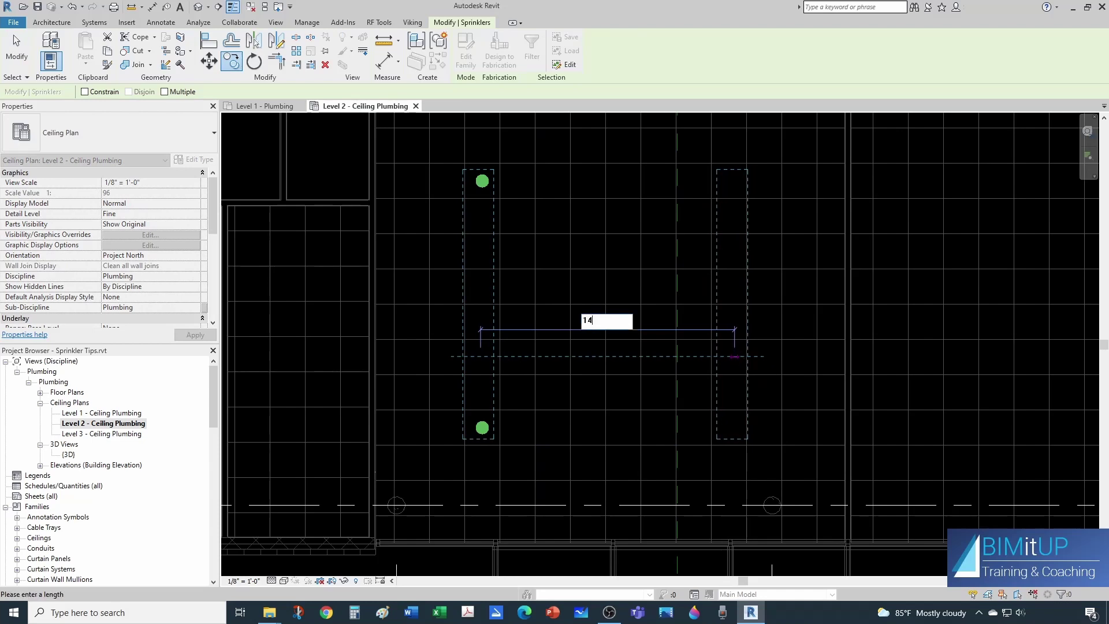
type("'")
key("Return")
key("Escape")
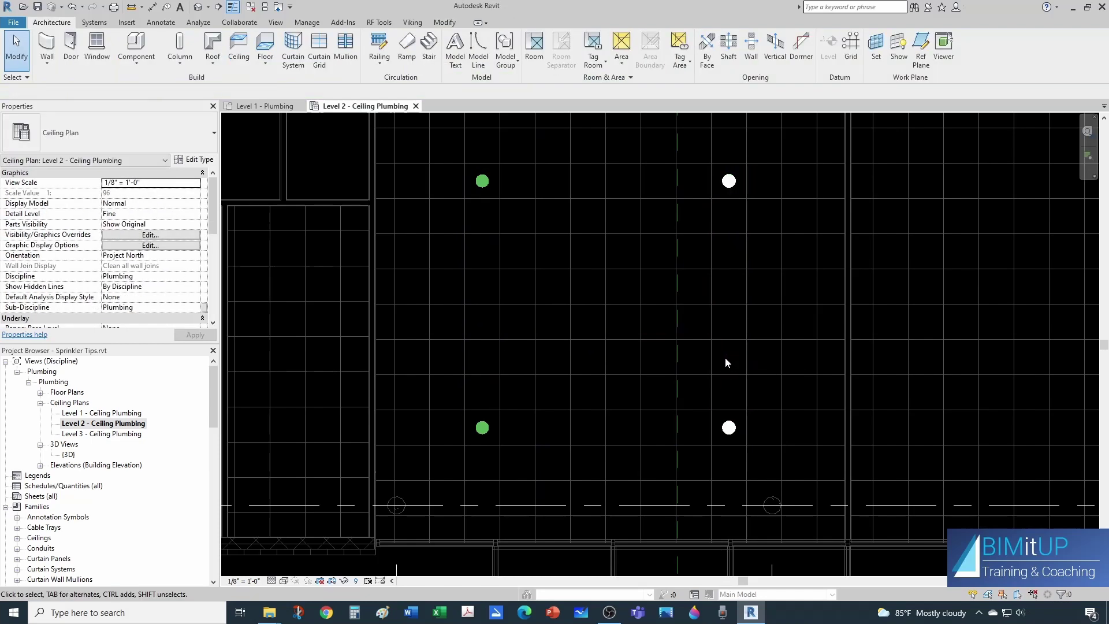
scroll(728, 352, "down", 1)
scroll(770, 245, "up", 1)
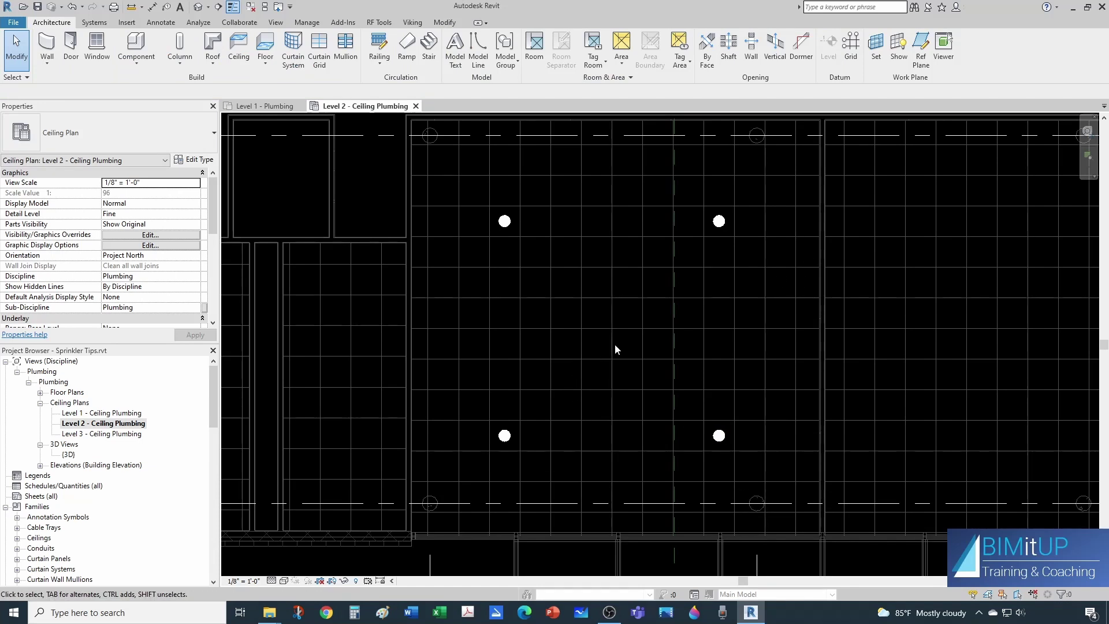
middle_click_drag(619, 334, 622, 376)
Tag the ceiling by category, loading Ceiling Tag w Height.rfa from US Imperial > Annotations > Architectural.
scroll(616, 357, "up", 1)
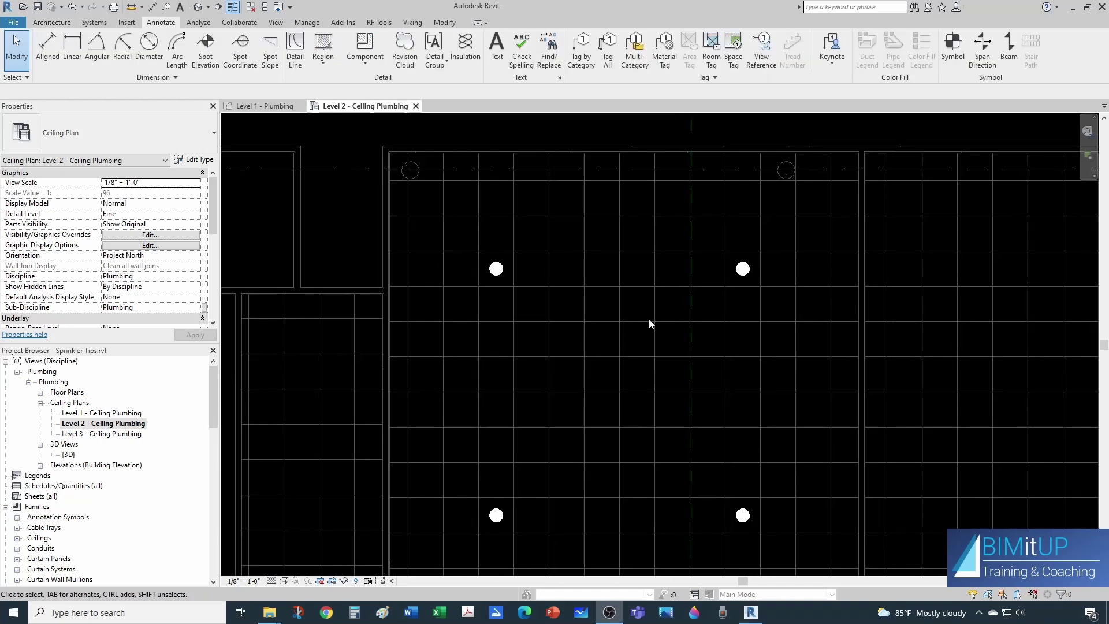
left_click(581, 49)
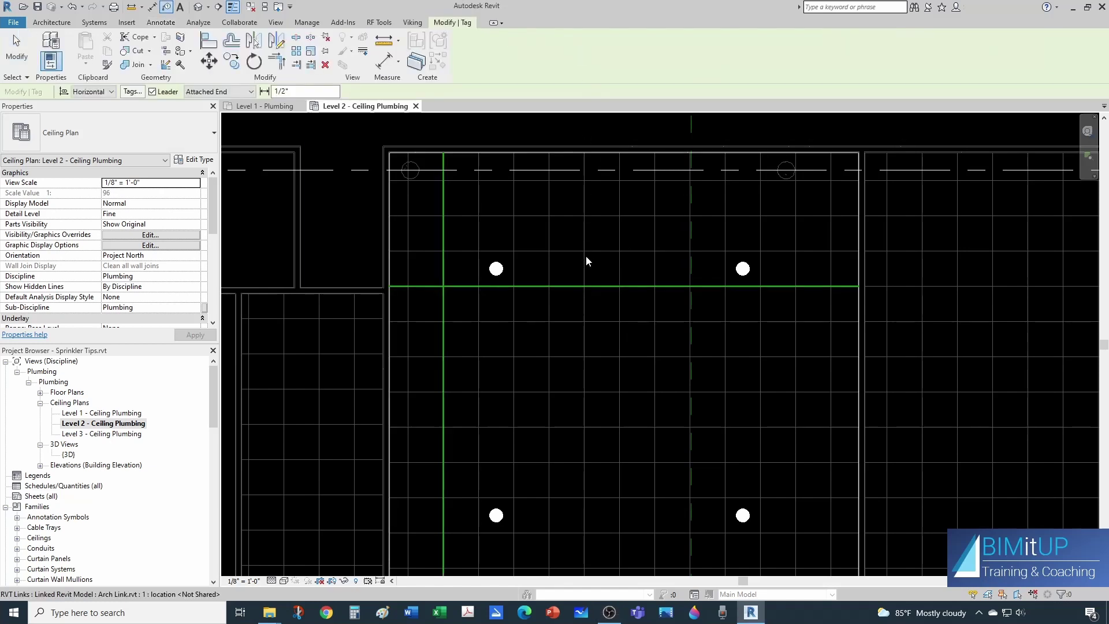
left_click(586, 258)
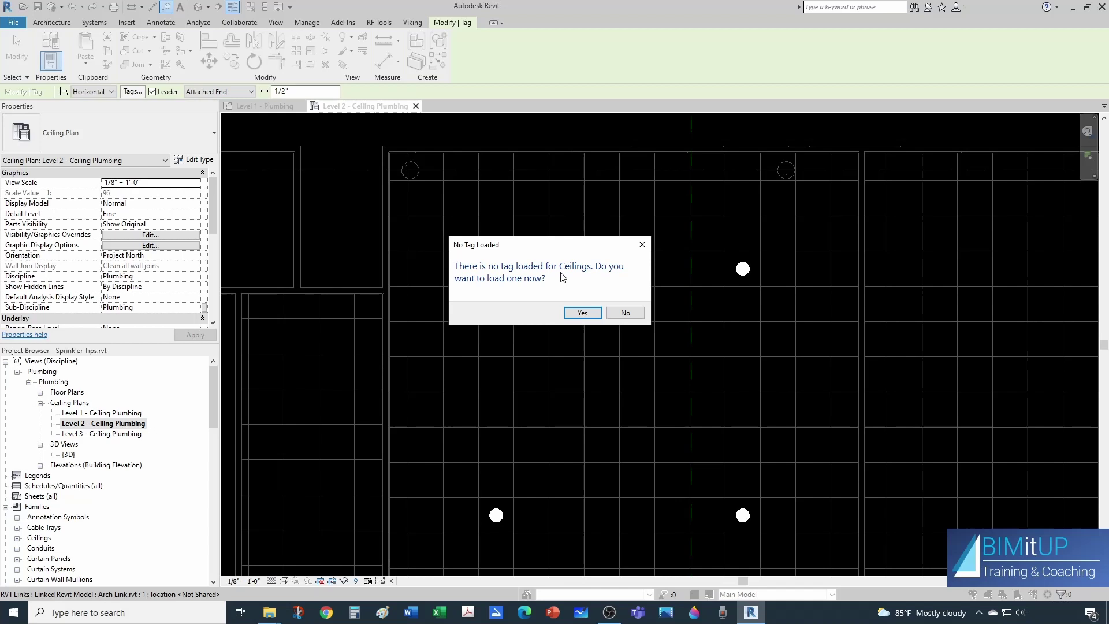
left_click(578, 312)
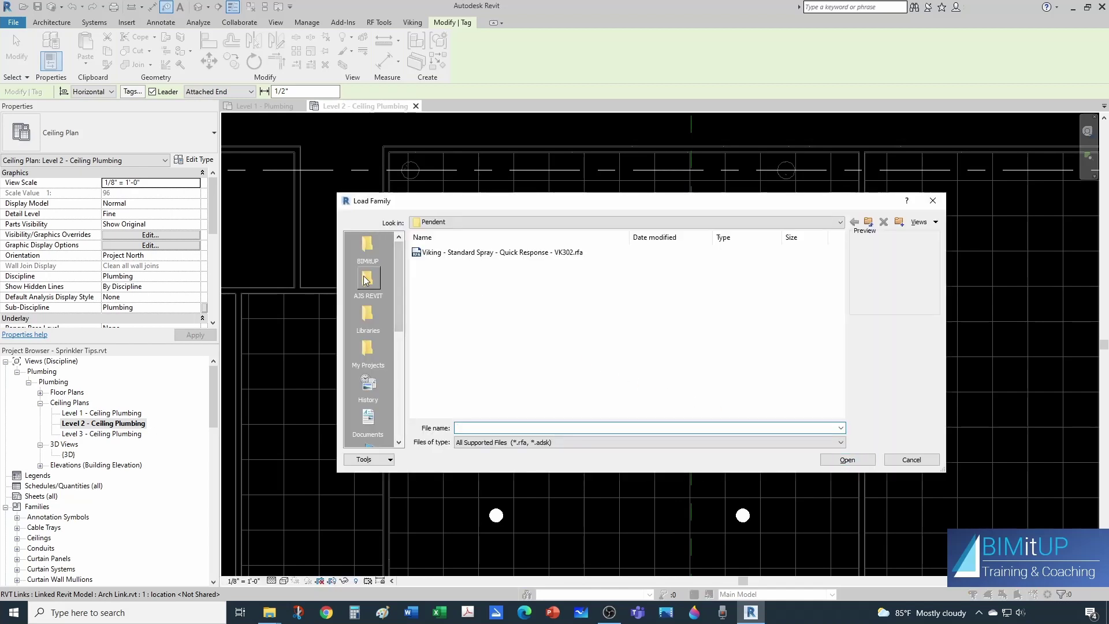
left_click(368, 315)
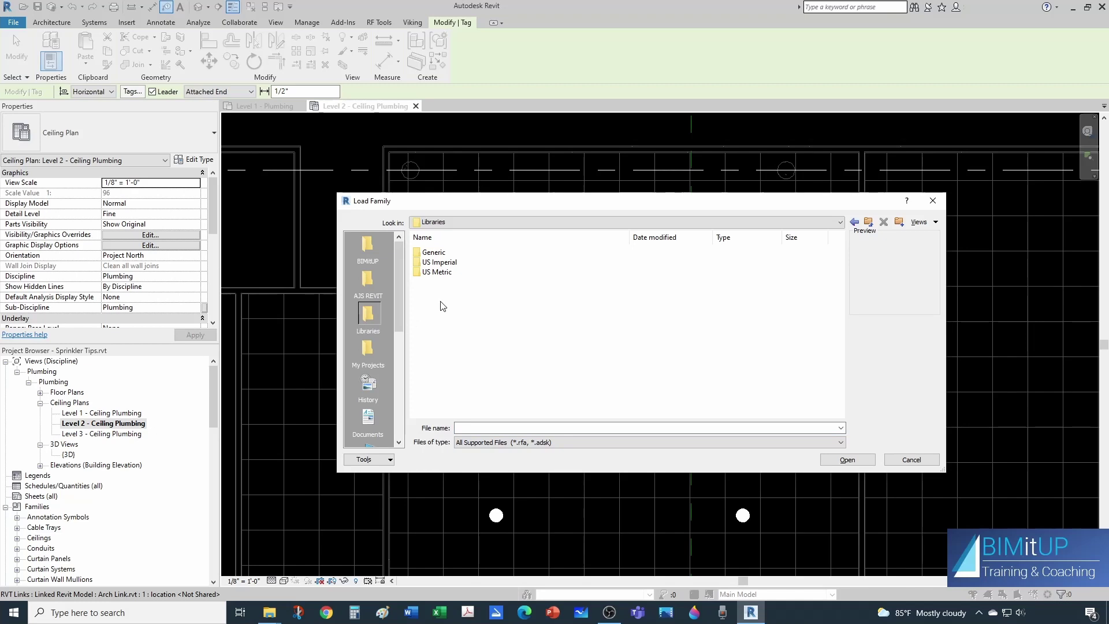
double_click(441, 261)
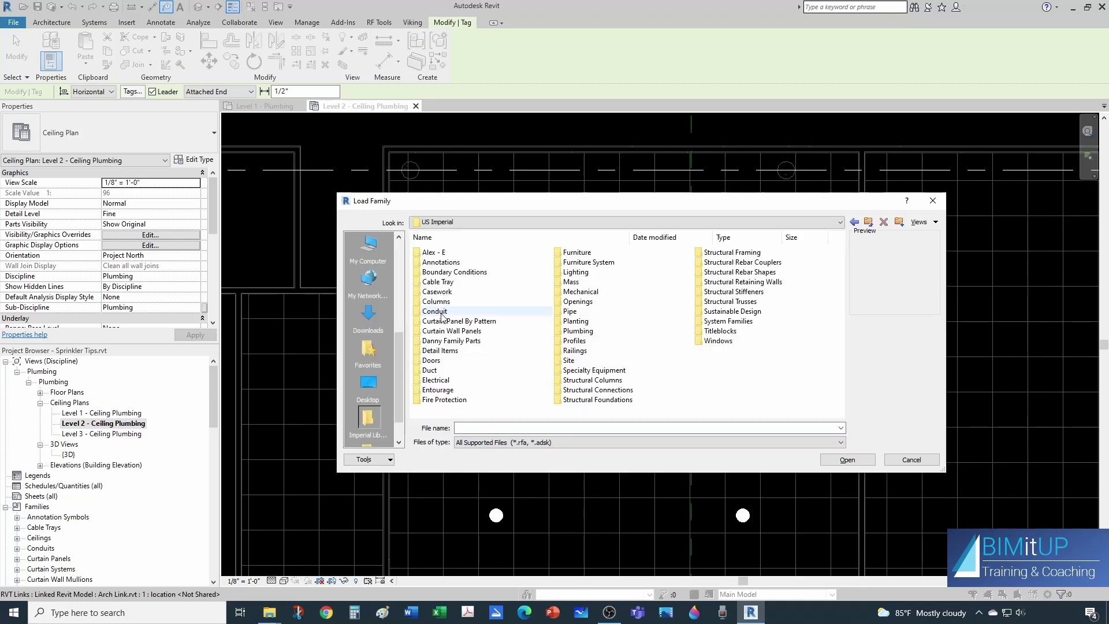
double_click(441, 262)
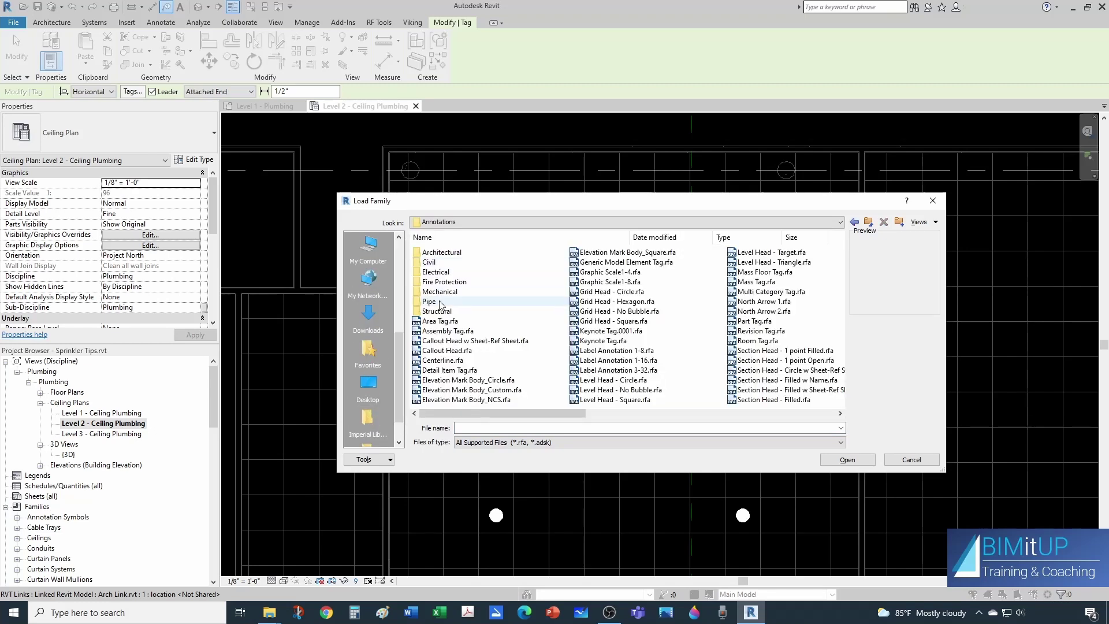
double_click(442, 252)
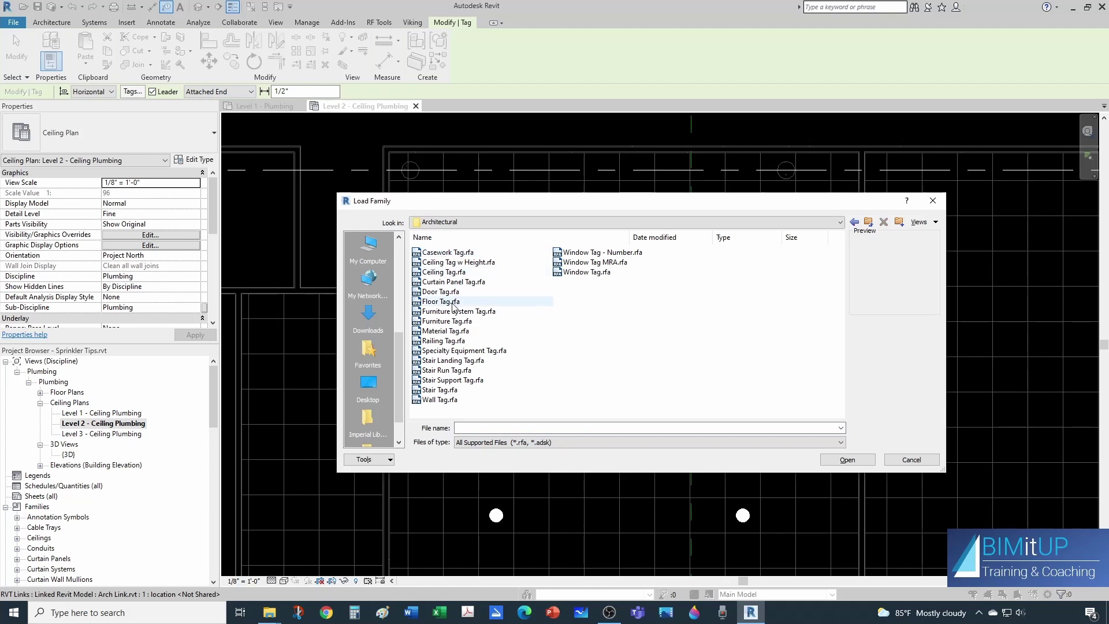
left_click(462, 272)
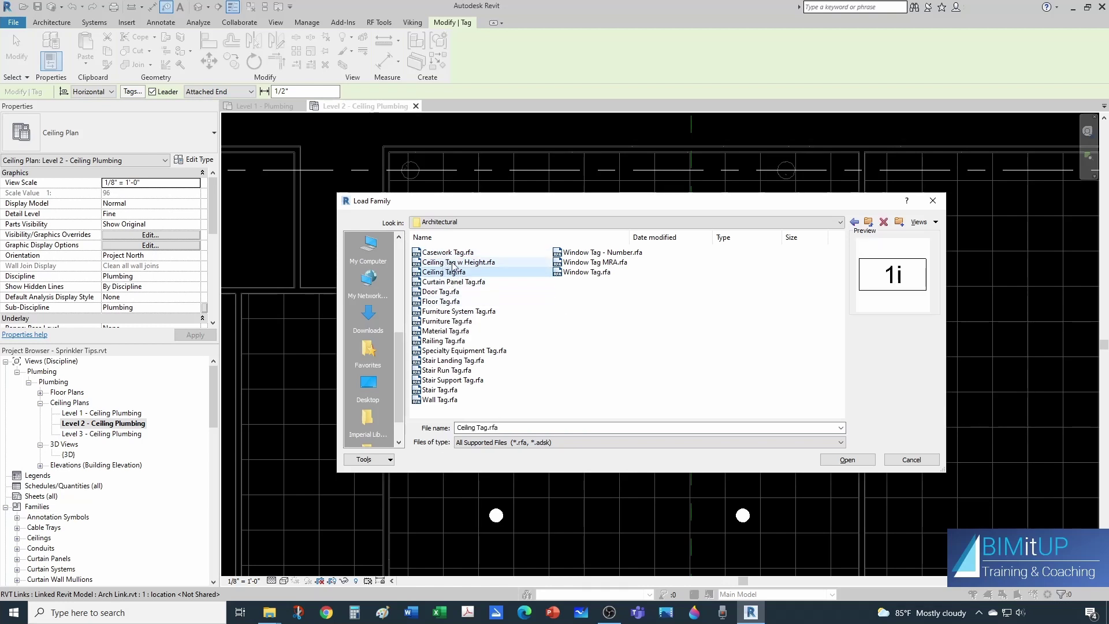
left_click(469, 264)
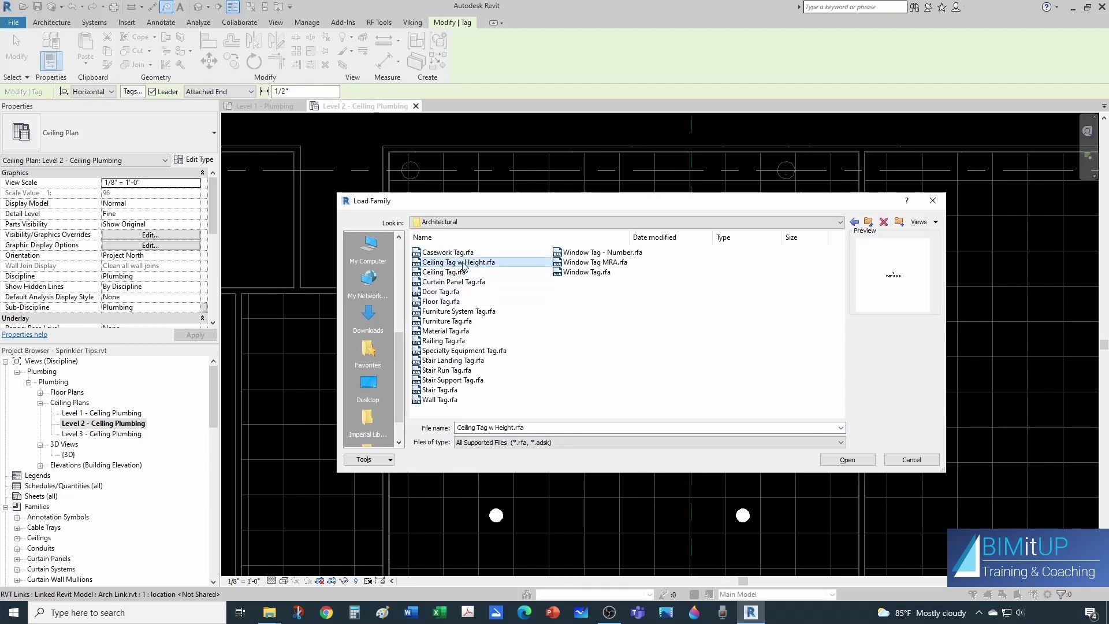
left_click(841, 461)
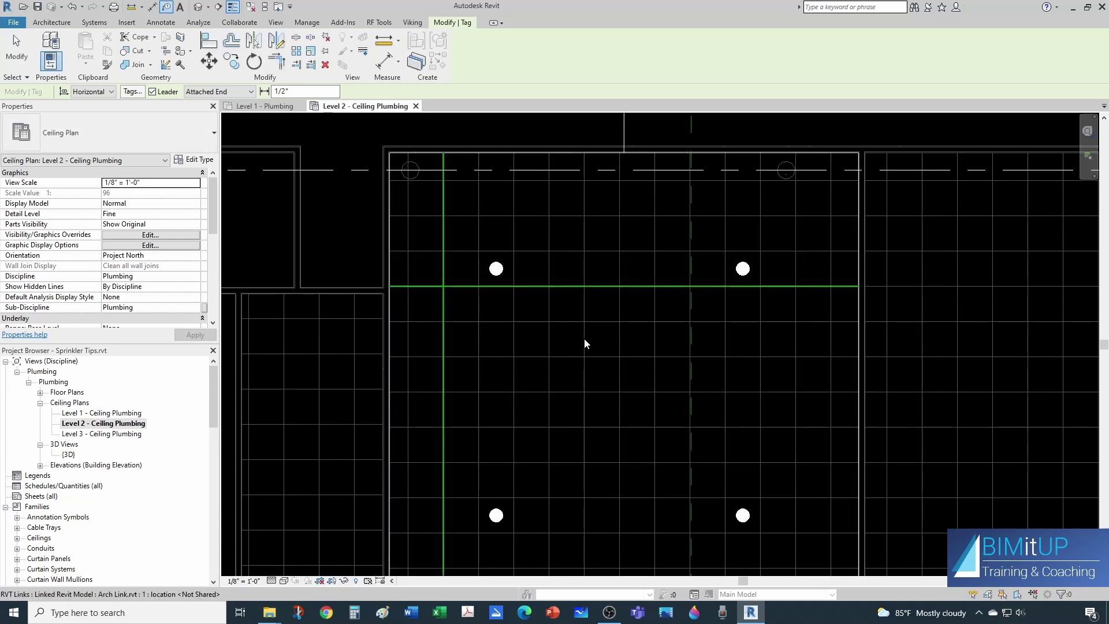
key("Tab")
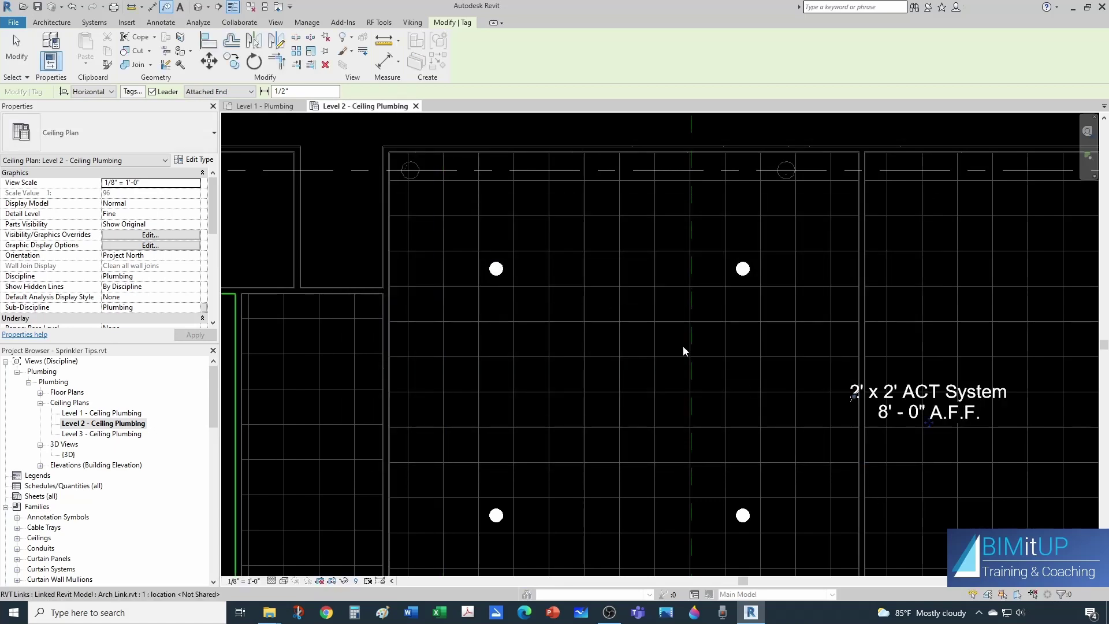
left_click(777, 370)
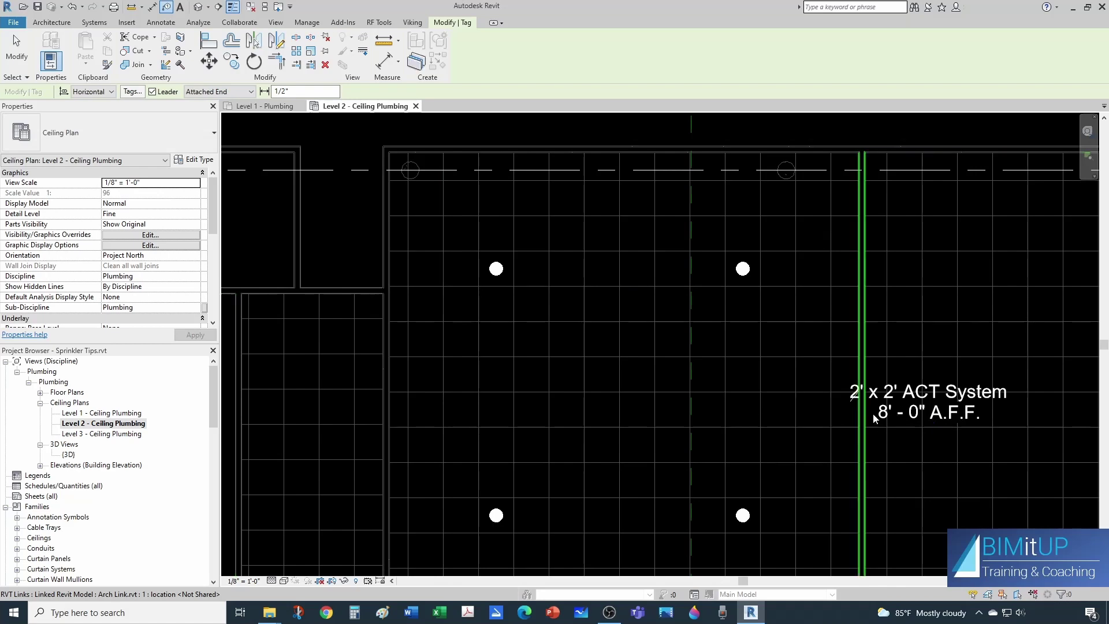
key("Escape")
key("Escape")
scroll(686, 353, "down", 1)
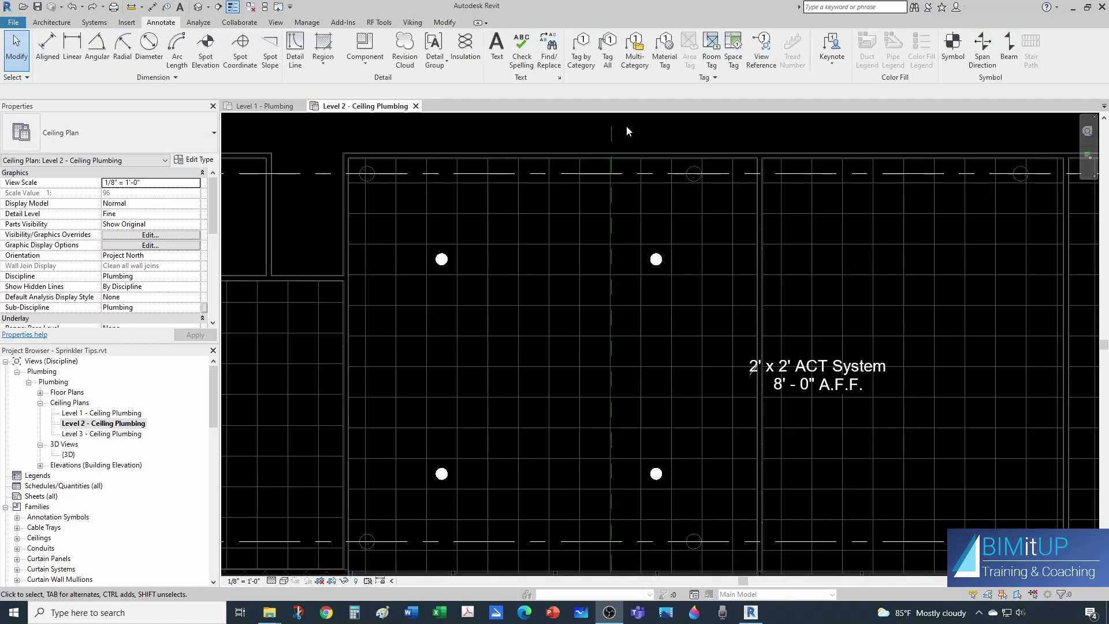
left_click(611, 61)
scroll(444, 307, "down", 3)
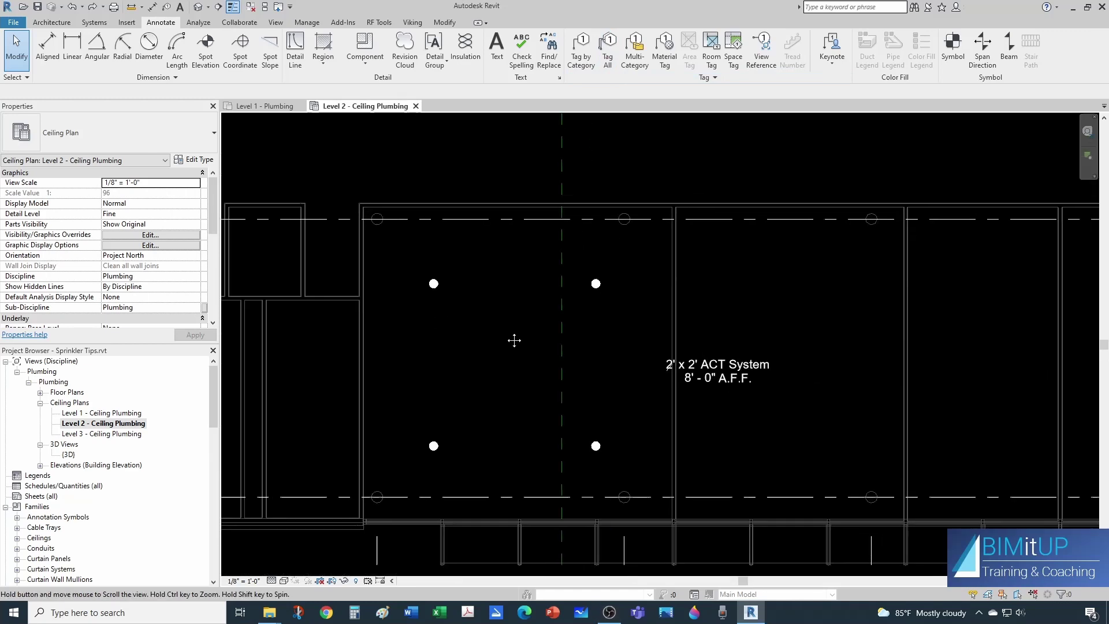
scroll(573, 403, "up", 1)
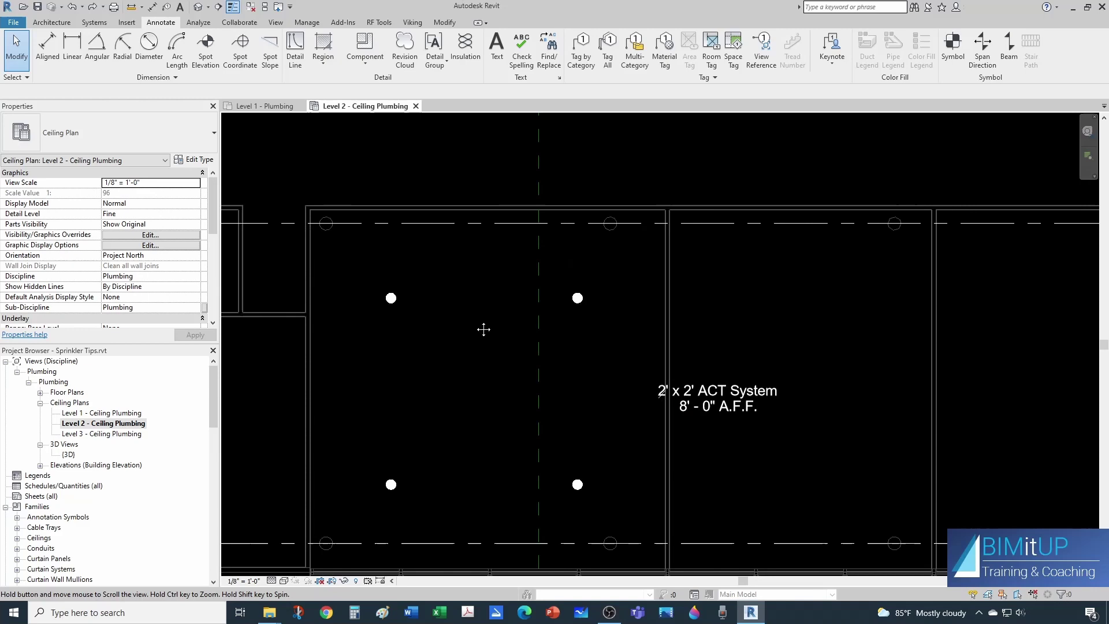
middle_click_drag(483, 329, 559, 331)
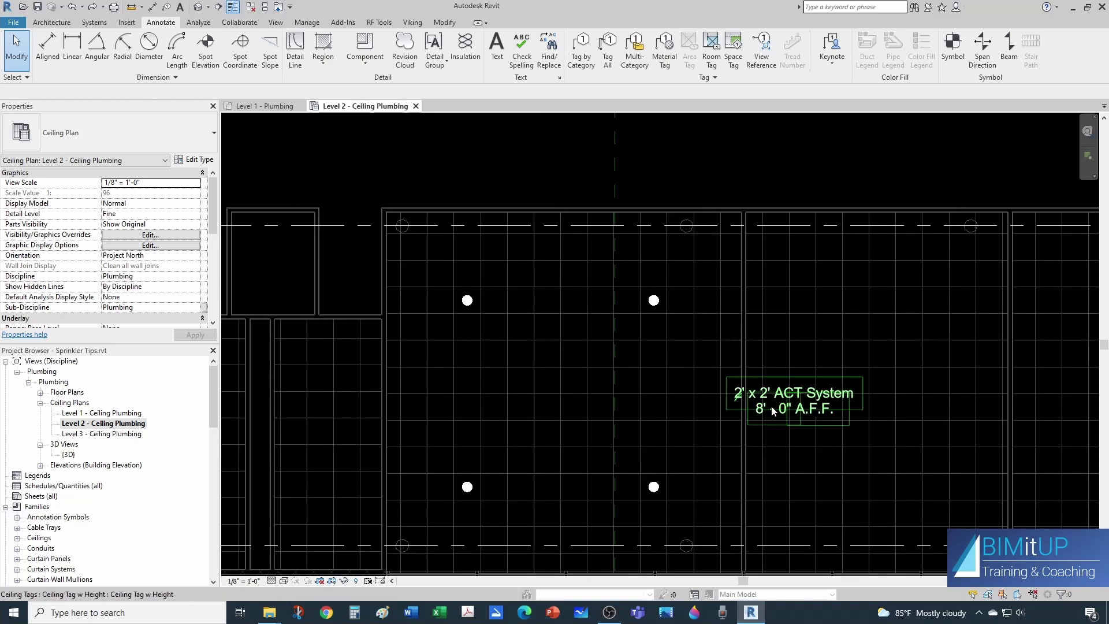
left_click(467, 300)
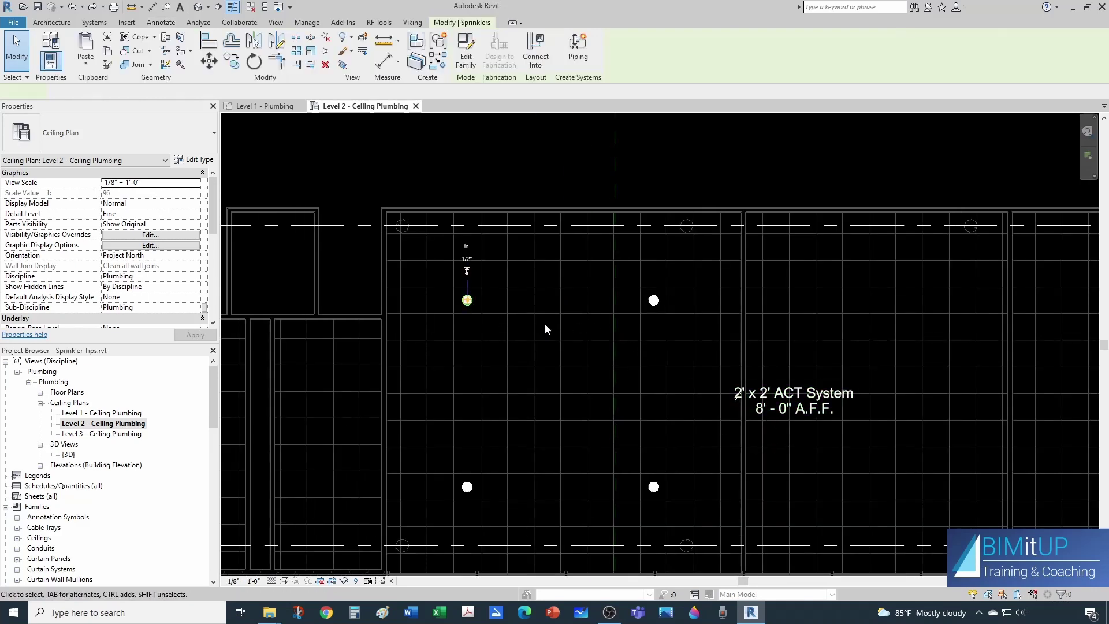
Change the Offset of all four sprinklers from 10' 0" to 8' 0".
left_click(653, 301, "ctrl")
left_click(653, 486, "ctrl")
left_click(467, 487, "ctrl")
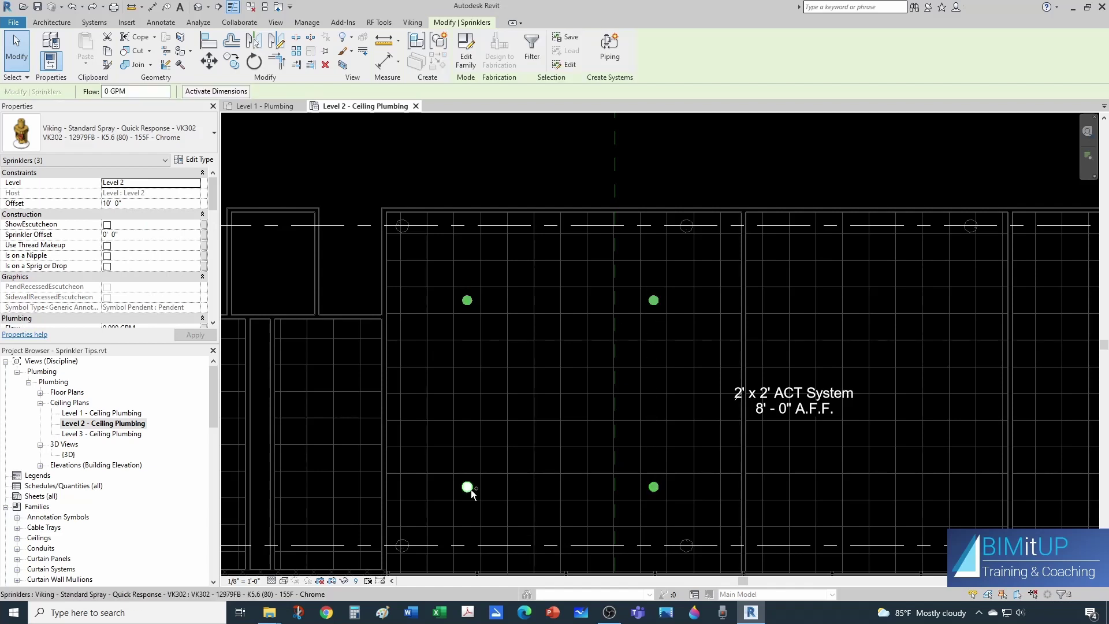
left_click(127, 202)
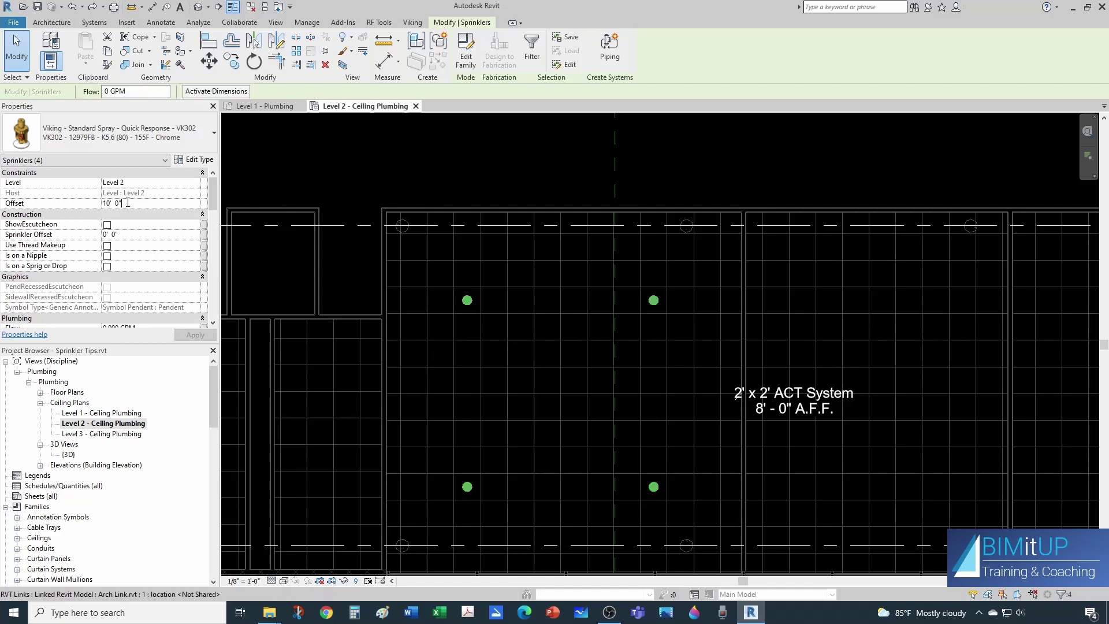
left_click_drag(127, 203, 102, 201)
type("8")
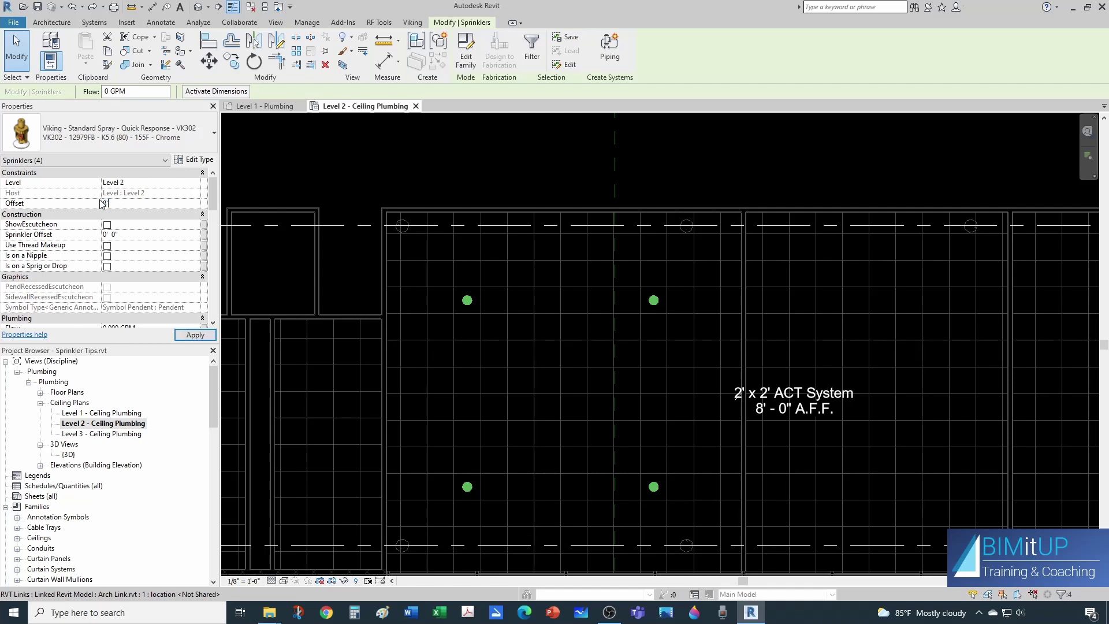
left_click(365, 275)
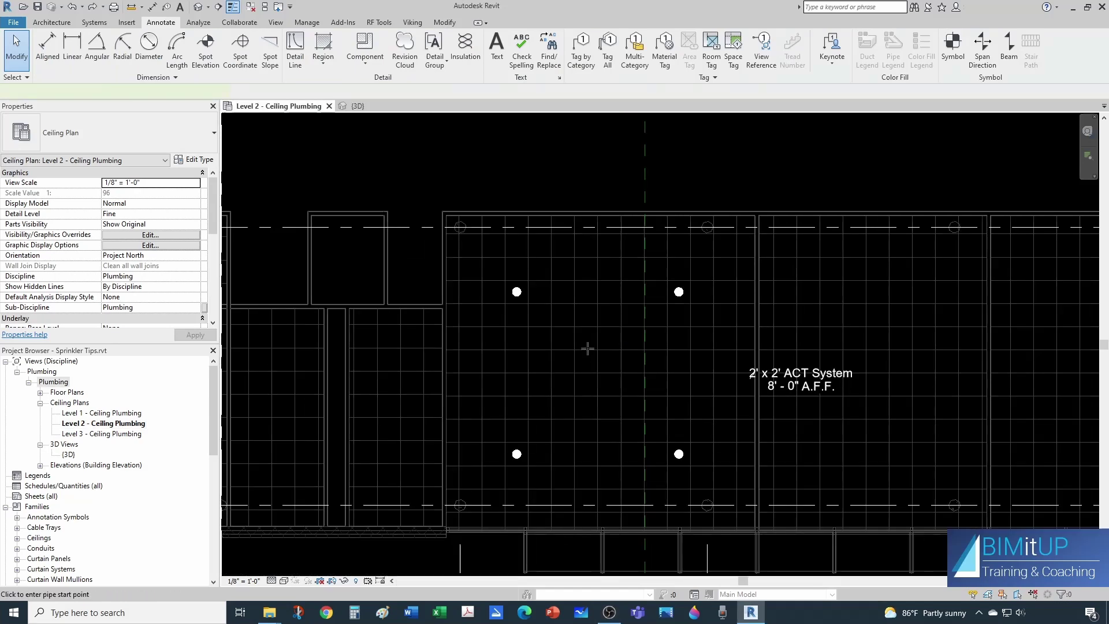
Start the Pipe tool with AJS - Fire Protection (Tee Branches) pipe on the wet sprinkler system at 9' 0" offset.
key("p")
key("i")
middle_click_drag(578, 317, 587, 322)
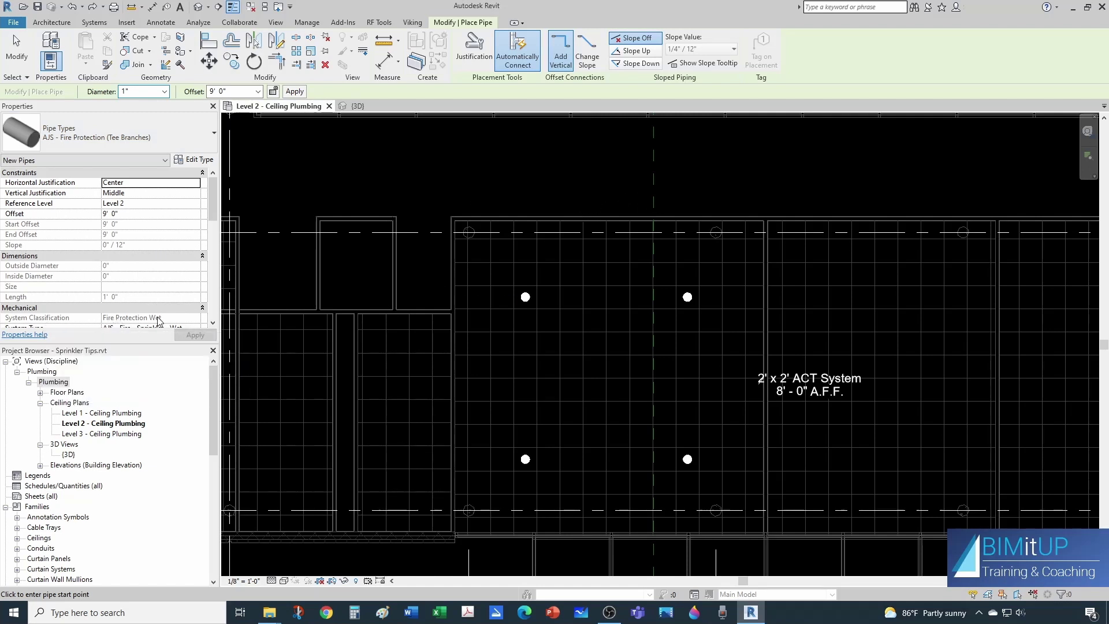
scroll(166, 326, "down", 1)
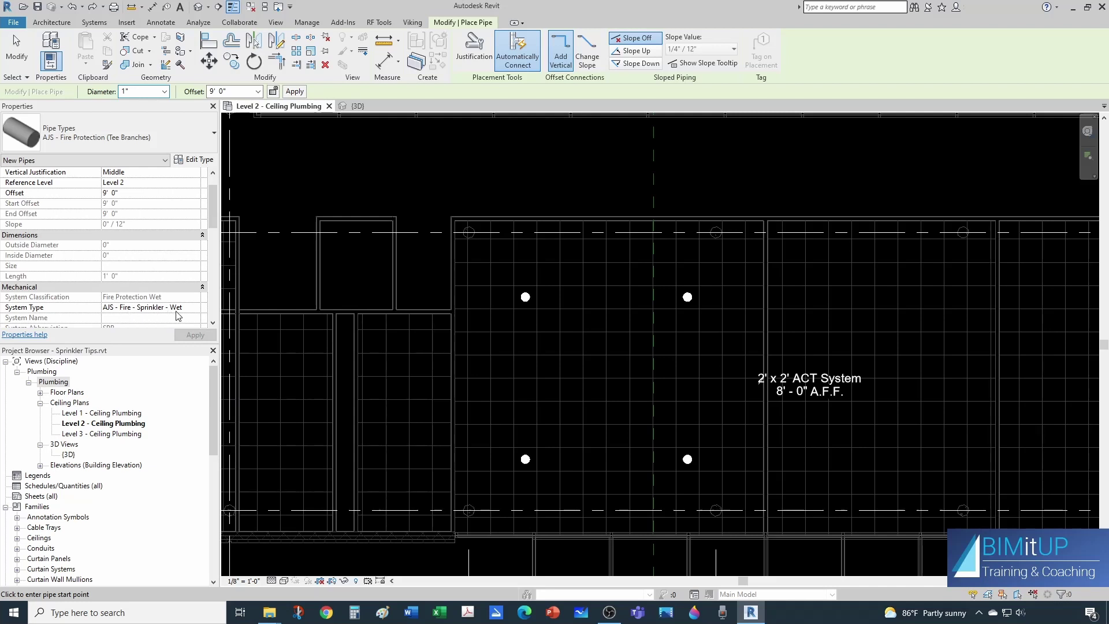
scroll(538, 214, "up", 2)
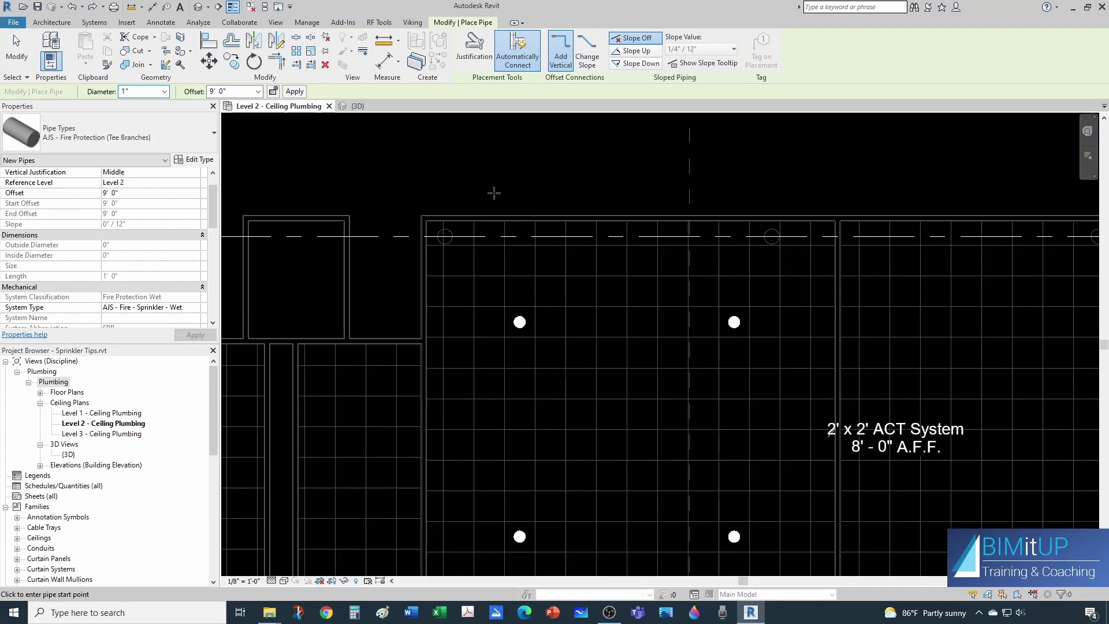
Draw a 3" main pipe across the top of the room.
left_click(494, 192)
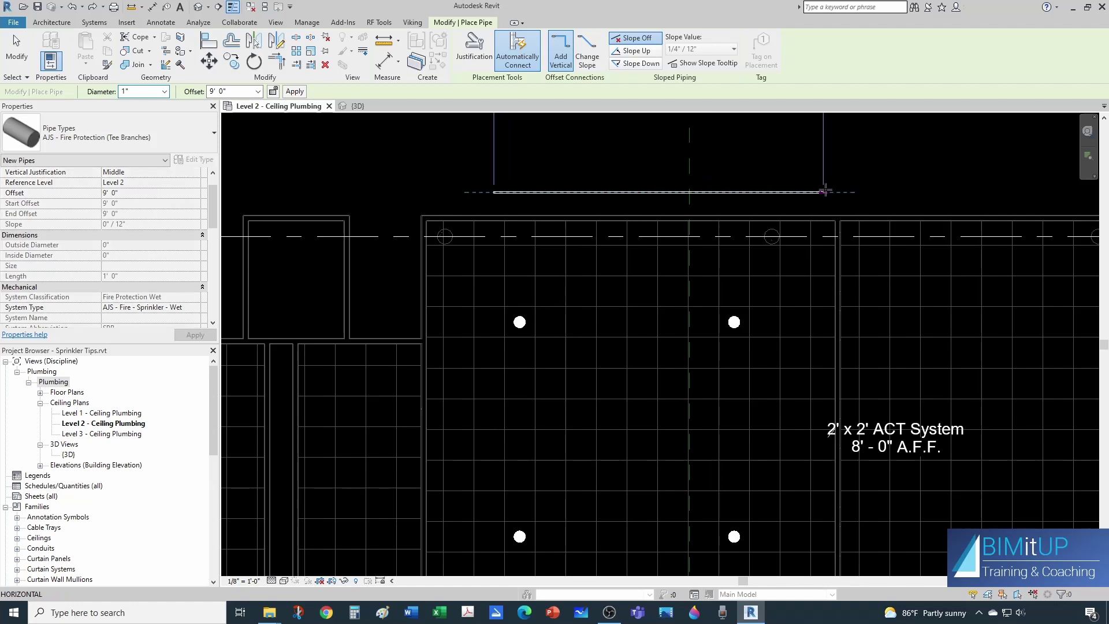
left_click(165, 92)
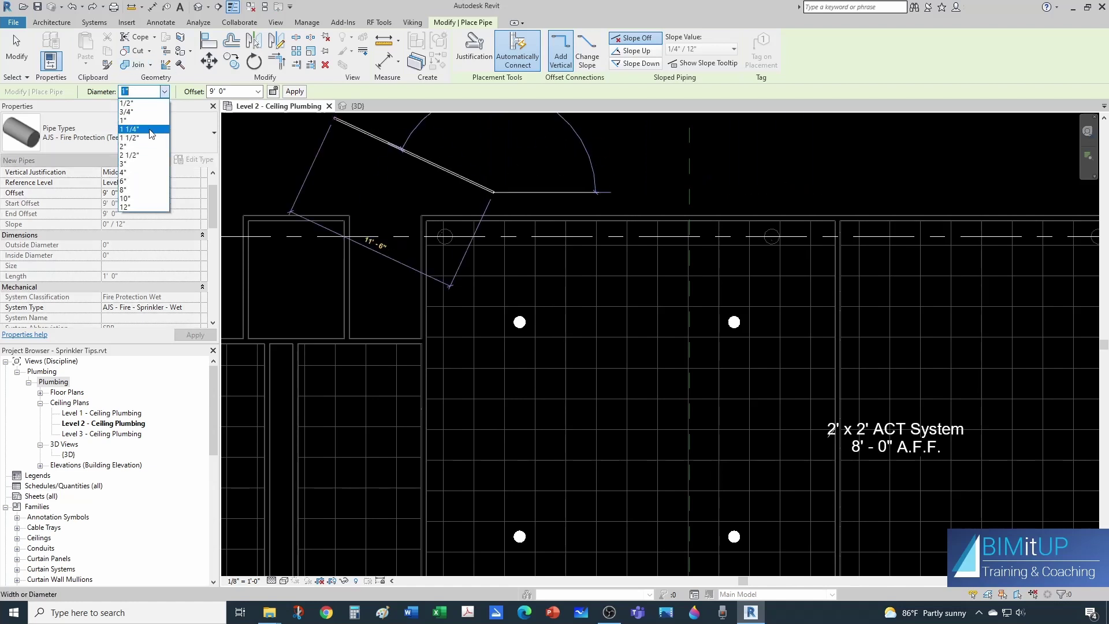
left_click(146, 164)
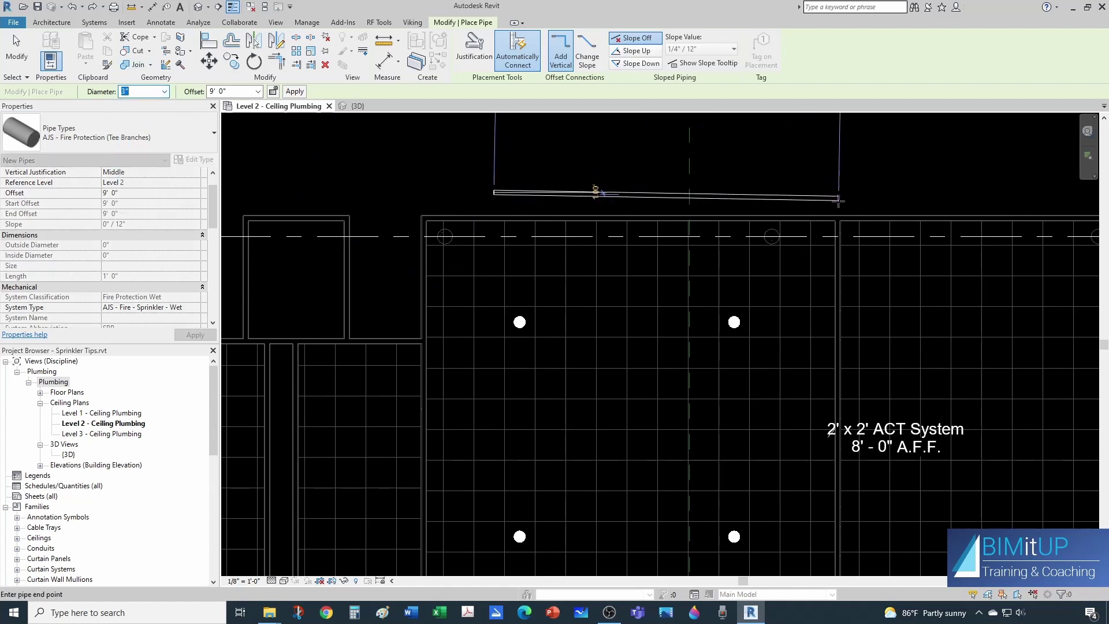
left_click(847, 192)
key("Escape")
key("Escape")
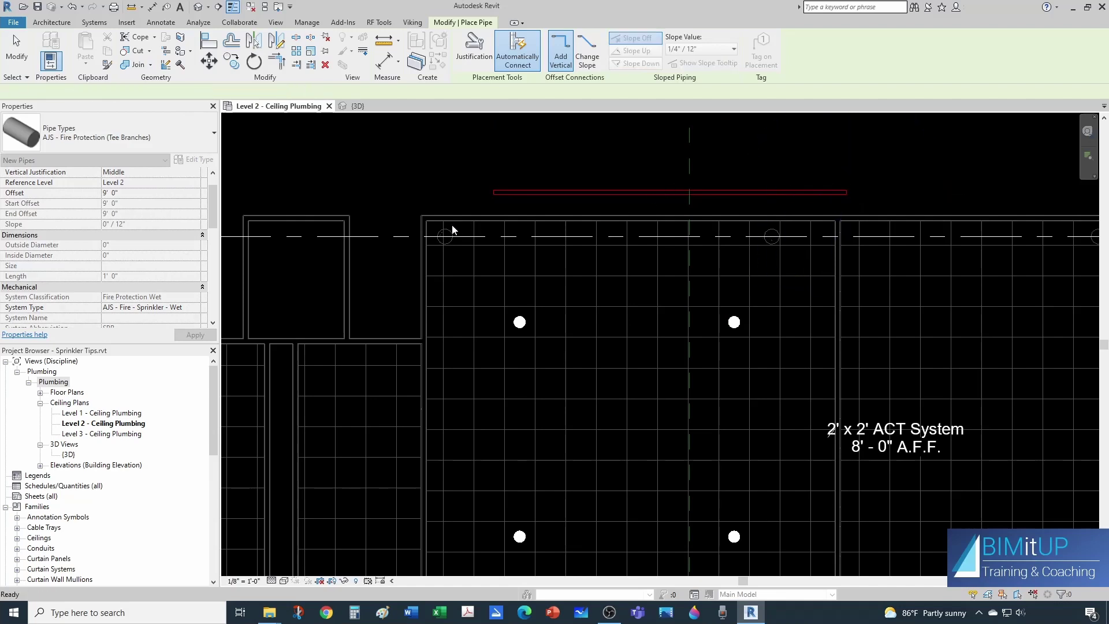
scroll(675, 346, "up", 2)
mouse_move(674, 346)
middle_mouse_down()
mouse_move(629, 296)
mouse_move(567, 309)
mouse_move(541, 269)
middle_mouse_up()
scroll(585, 282, "down", 1)
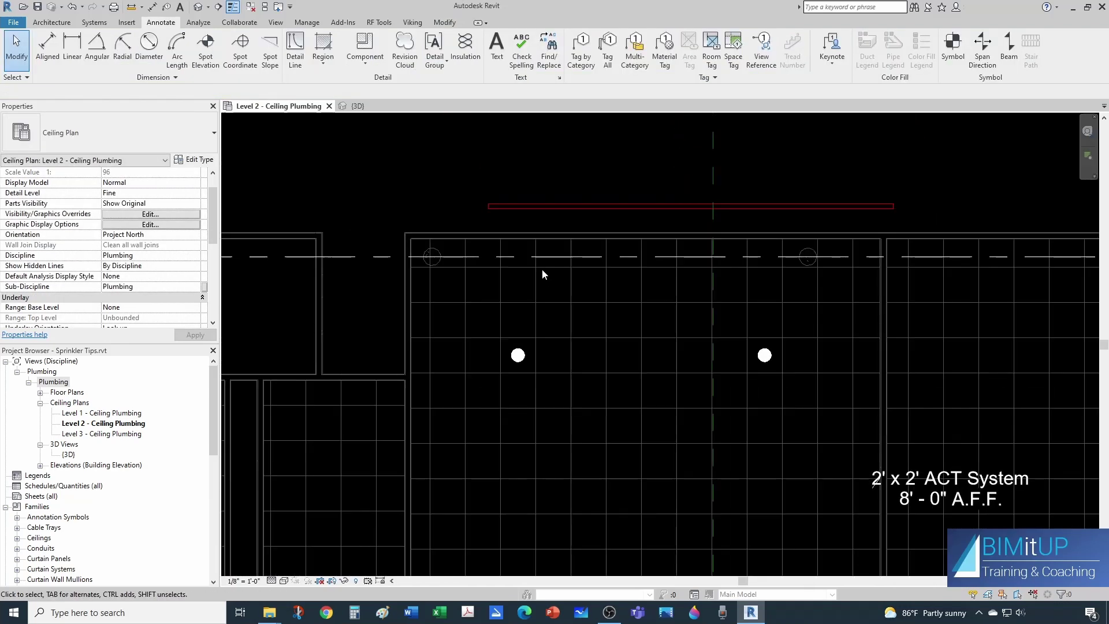
Draw a 1" branch from the main down beside the lower-left sprinkler.
key("p")
key("i")
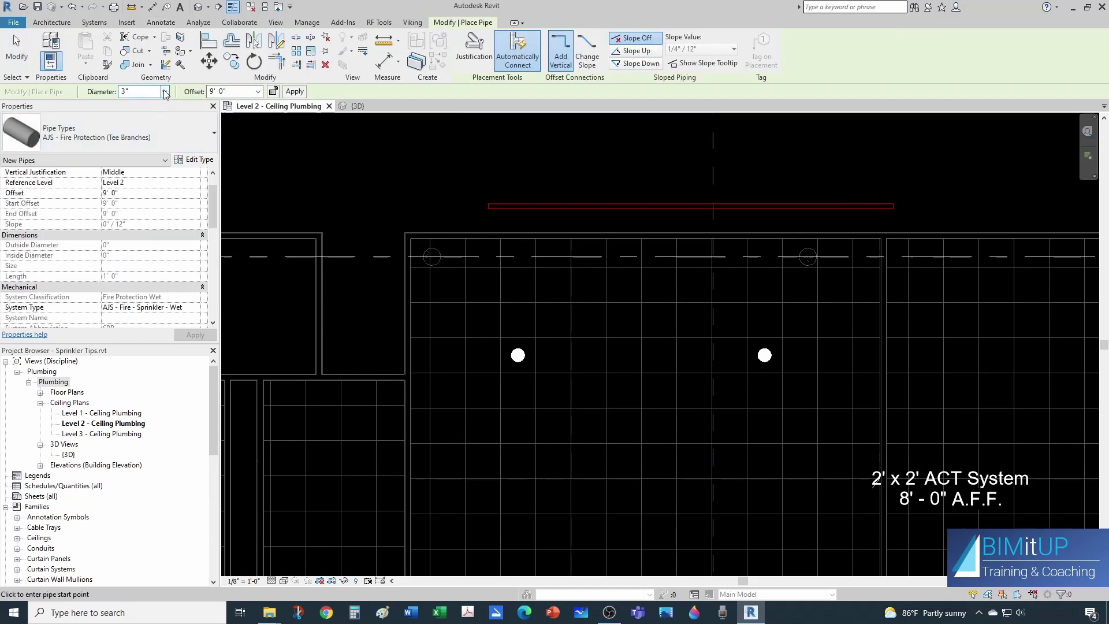
left_click(166, 93)
left_click(140, 124)
scroll(629, 265, "up", 2)
scroll(563, 222, "up", 1)
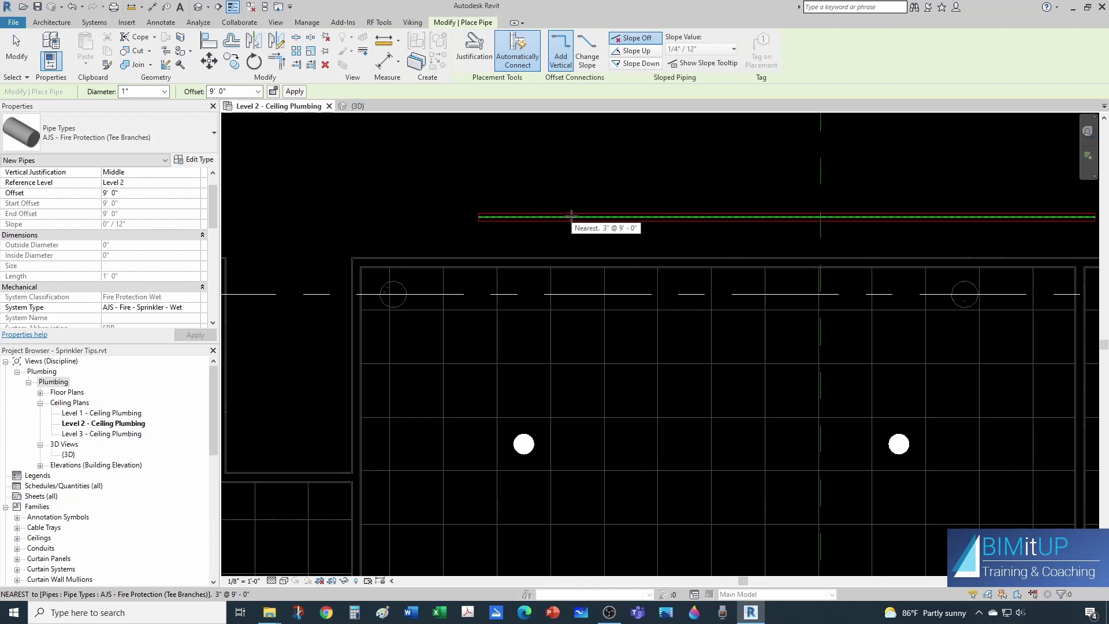
left_click(572, 215)
scroll(579, 277, "down", 1)
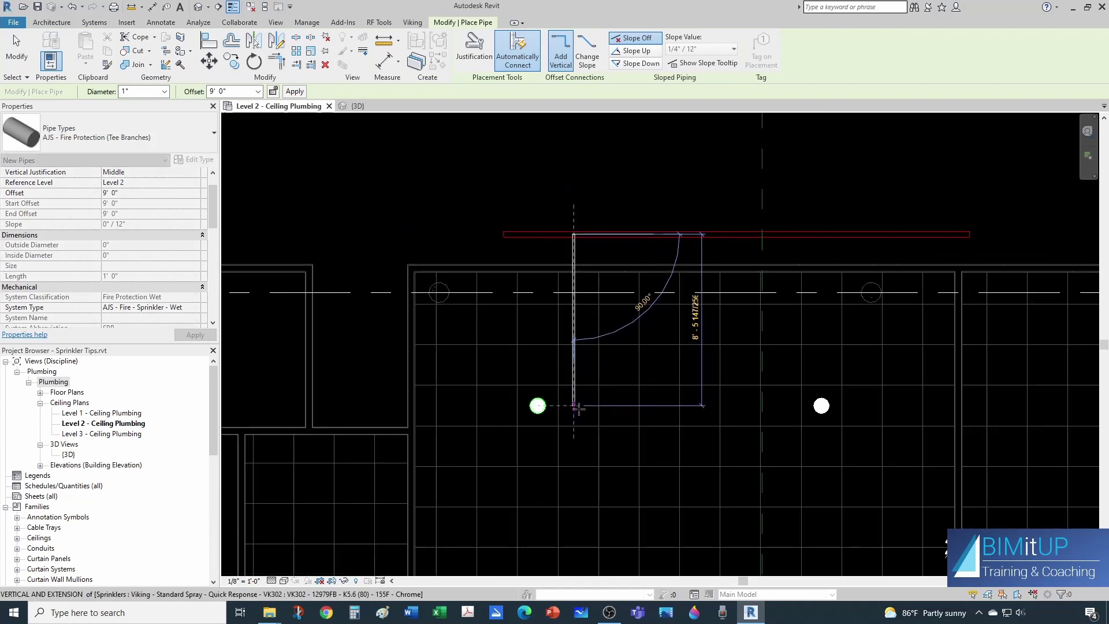
middle_click_drag(574, 532, 554, 344)
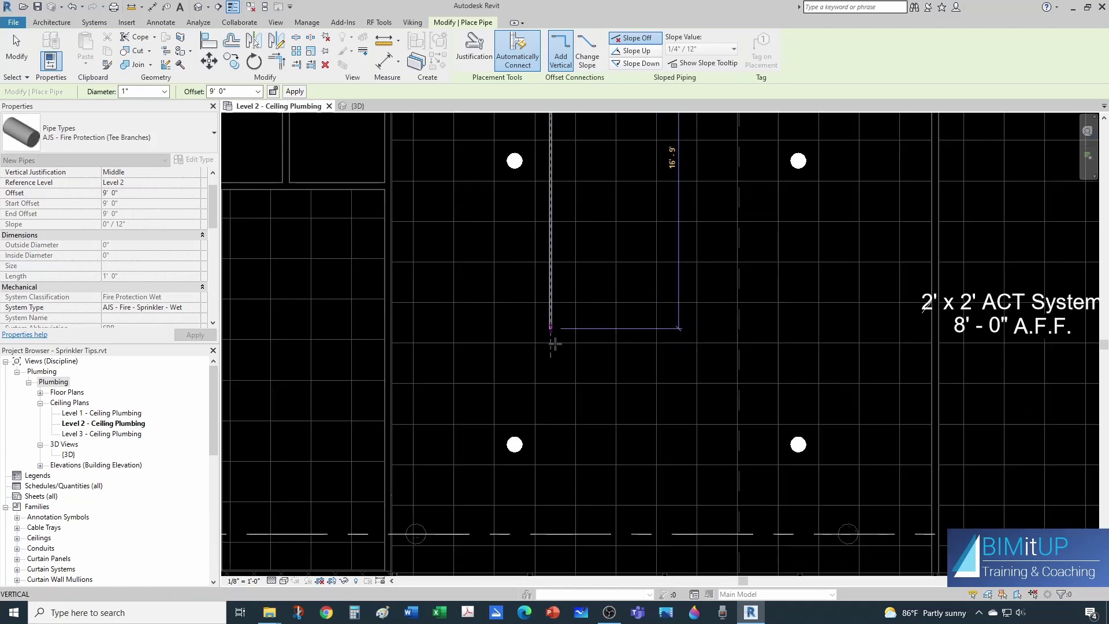
left_click(551, 445)
Draw a 1' 3 13/16" pipe teeing left off the vertical branch.
key("Escape")
key("Escape")
scroll(560, 343, "up", 3)
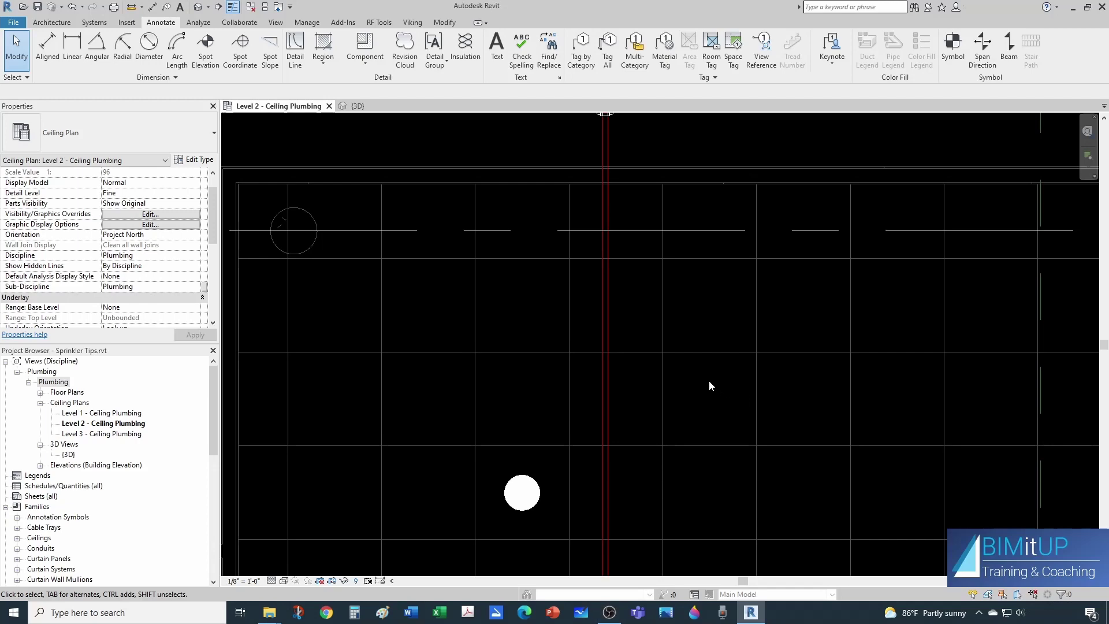
scroll(709, 379, "down", 1)
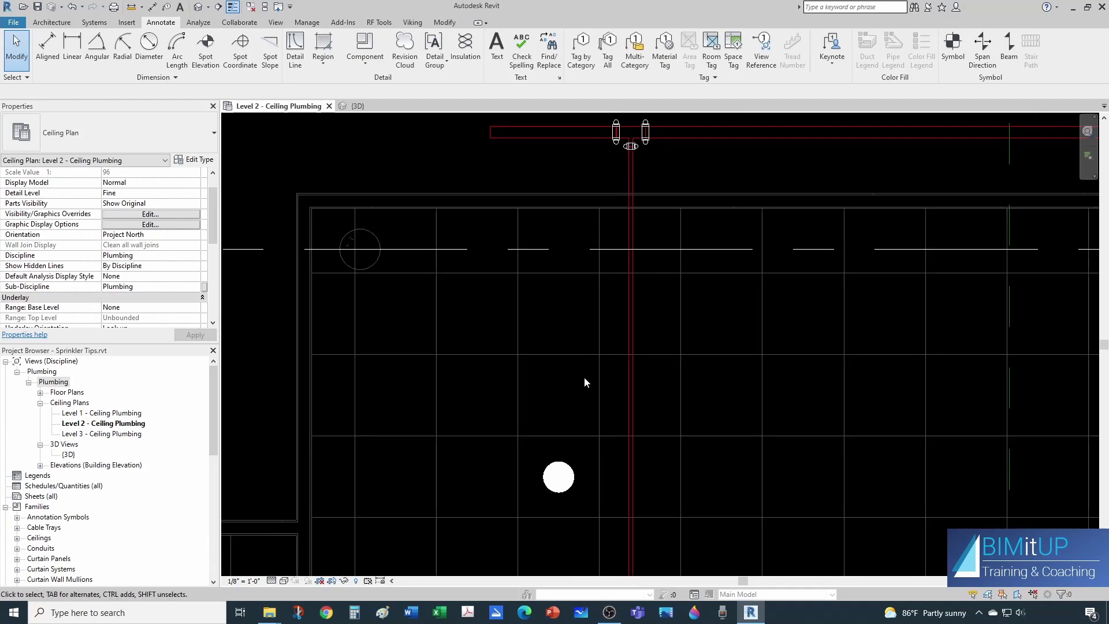
key("p")
key("i")
scroll(583, 378, "up", 1)
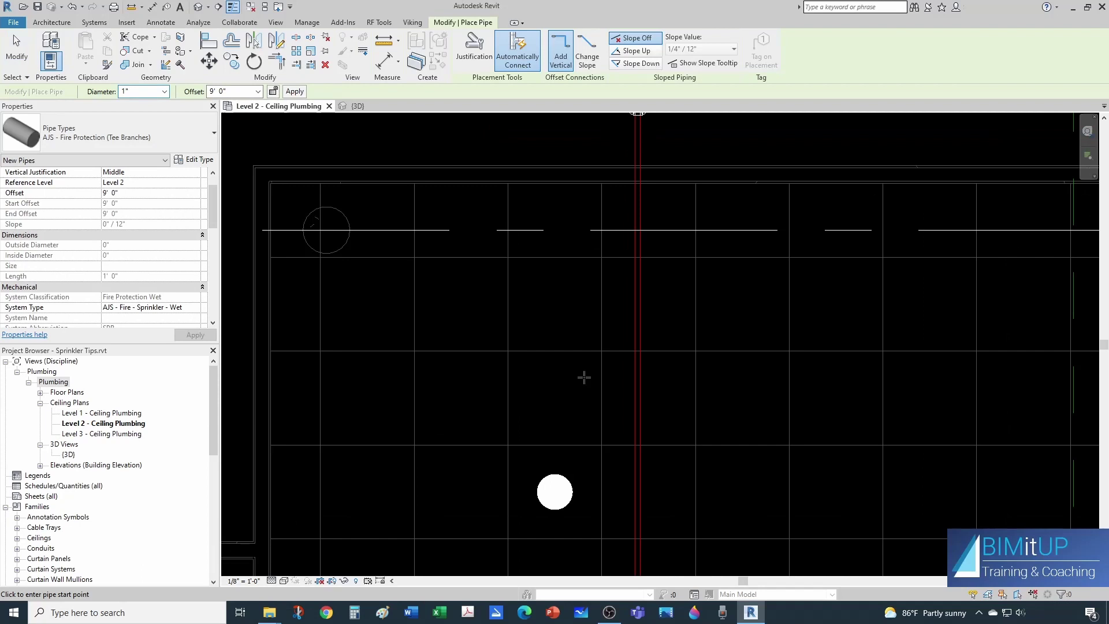
scroll(629, 373, "up", 2)
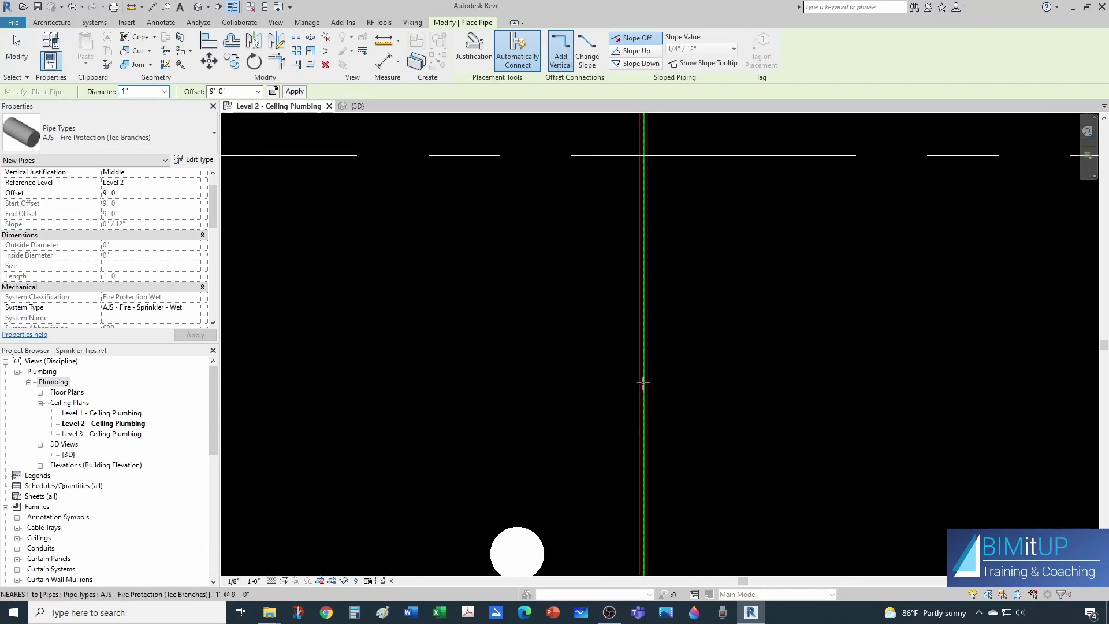
left_click(642, 382)
left_click(543, 382)
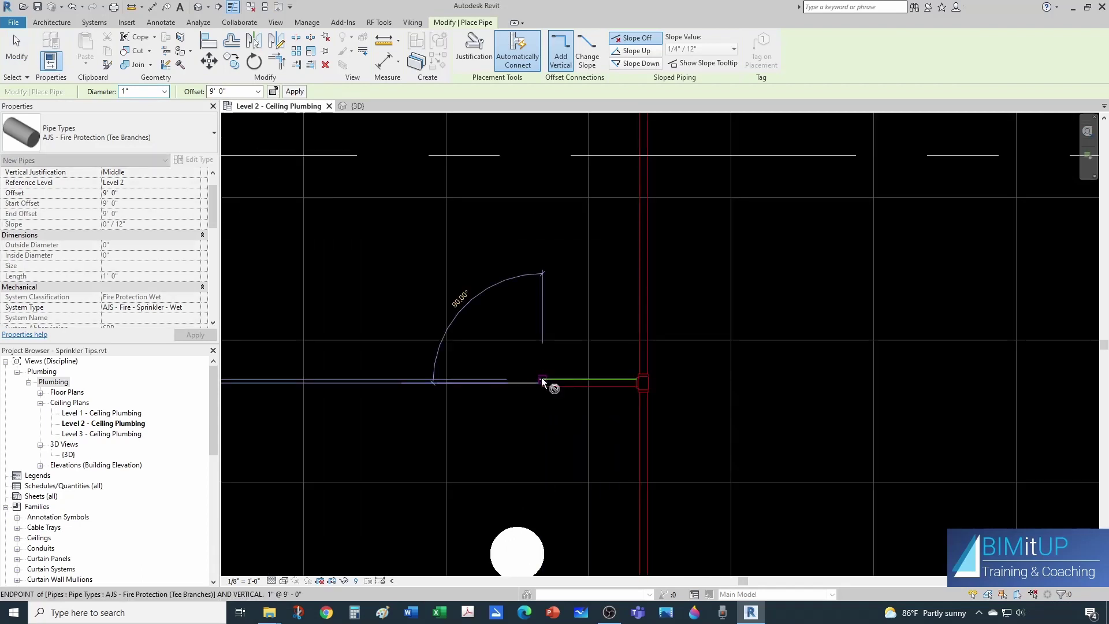
key("Escape")
key("Escape")
Select the new short stub pipe.
scroll(640, 375, "up", 2)
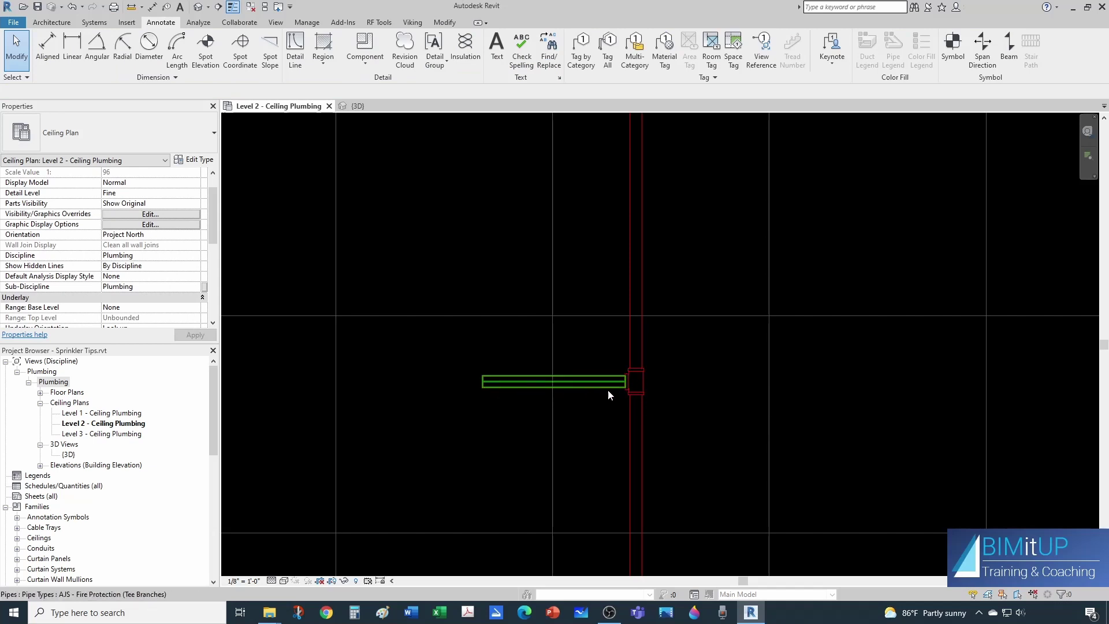
scroll(614, 396, "up", 2)
scroll(562, 396, "down", 3)
left_click(542, 391)
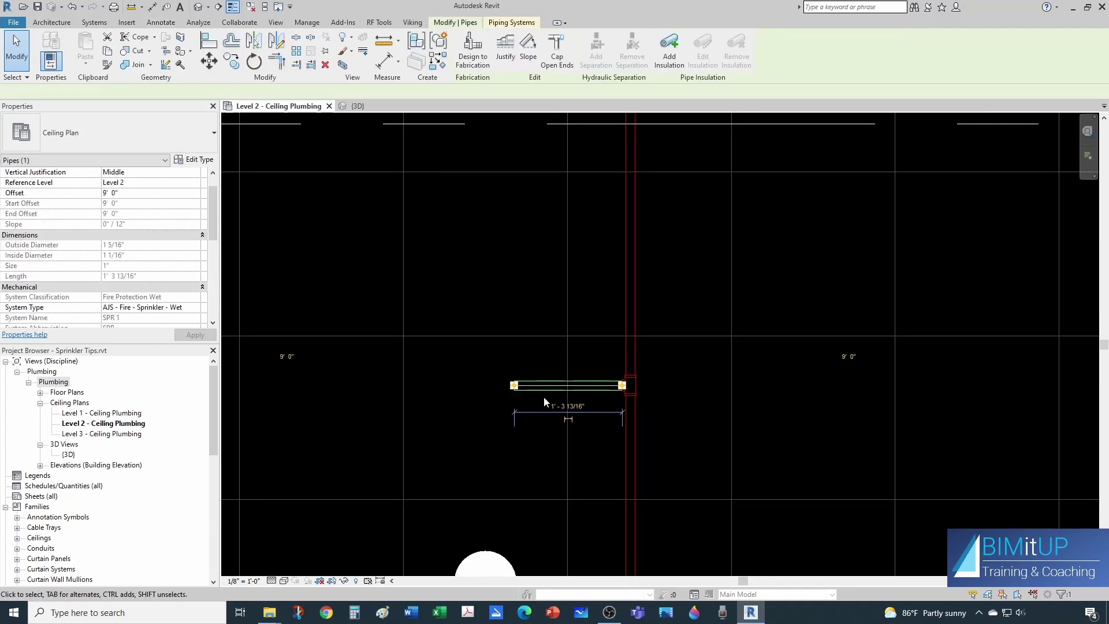
Draw a matching pipe at a 10' 0" offset, branching left off the vertical pipe.
key("c")
key("s")
scroll(542, 412, "down", 1)
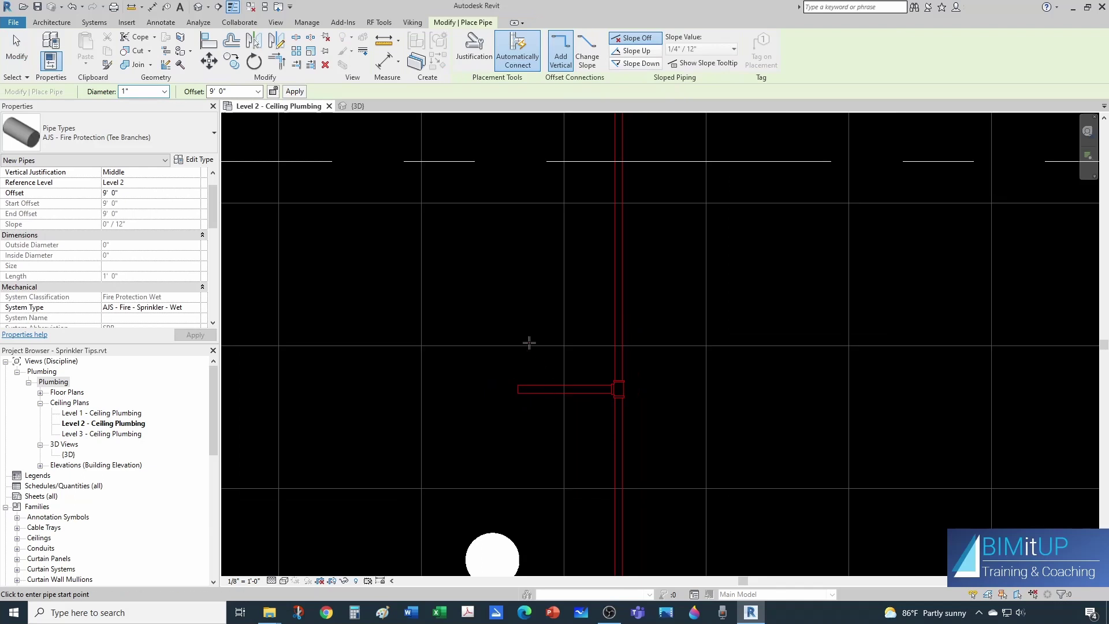
middle_click_drag(482, 334, 483, 356)
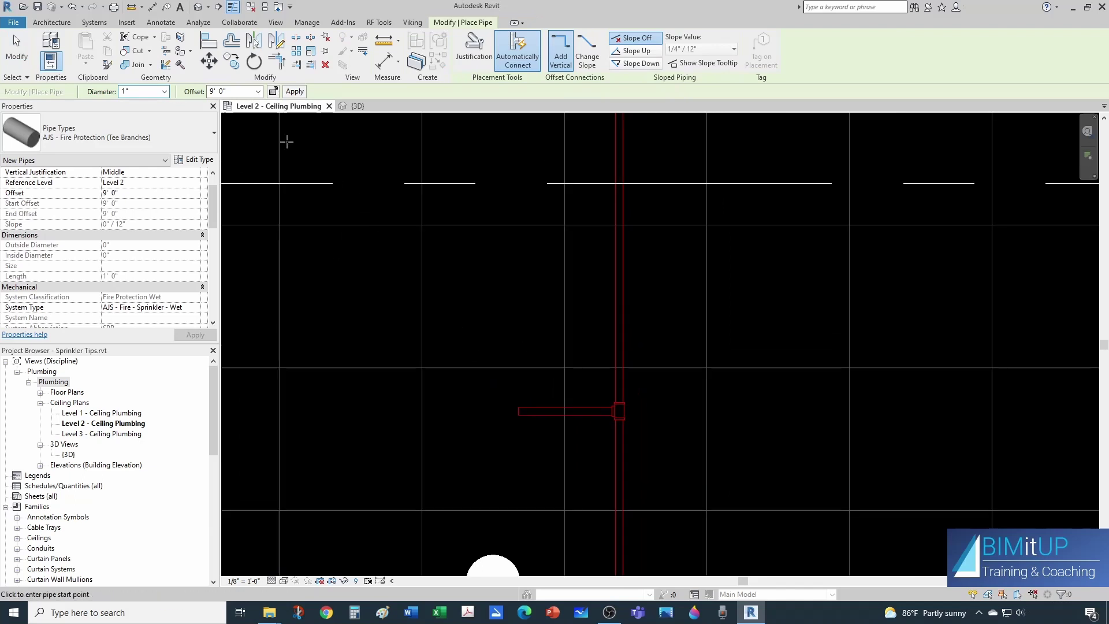
left_click(232, 93)
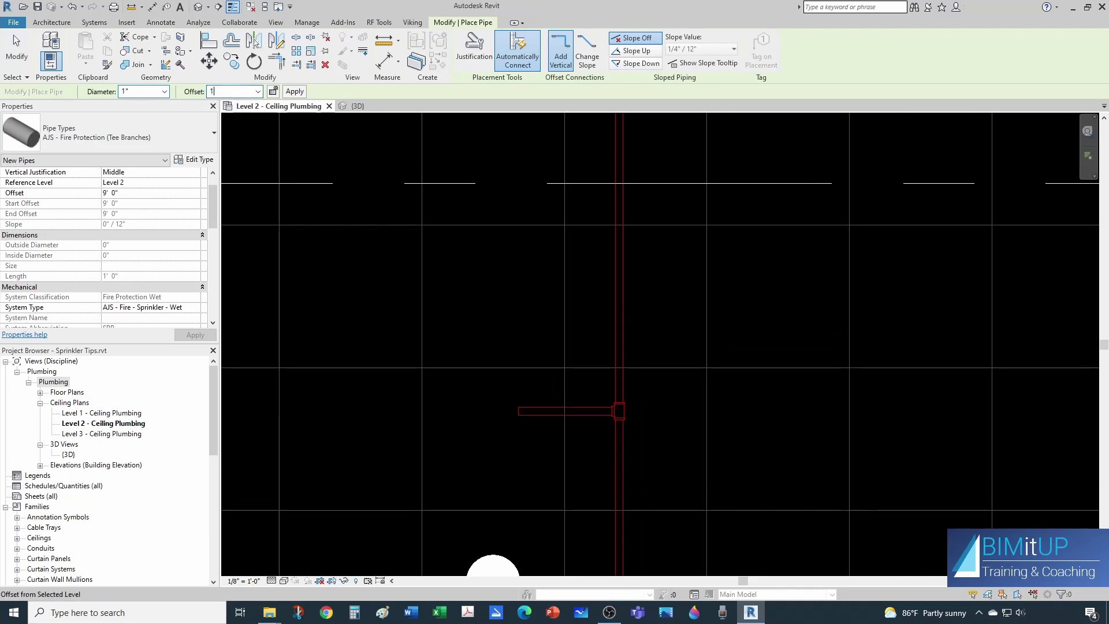
key("Return")
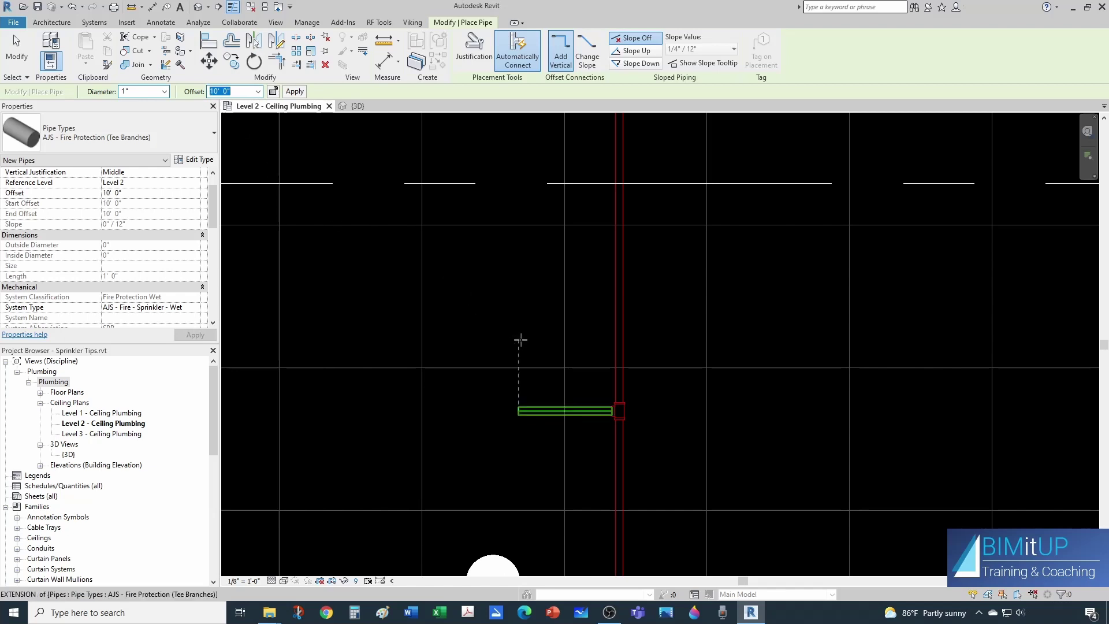
scroll(532, 339, "up", 1)
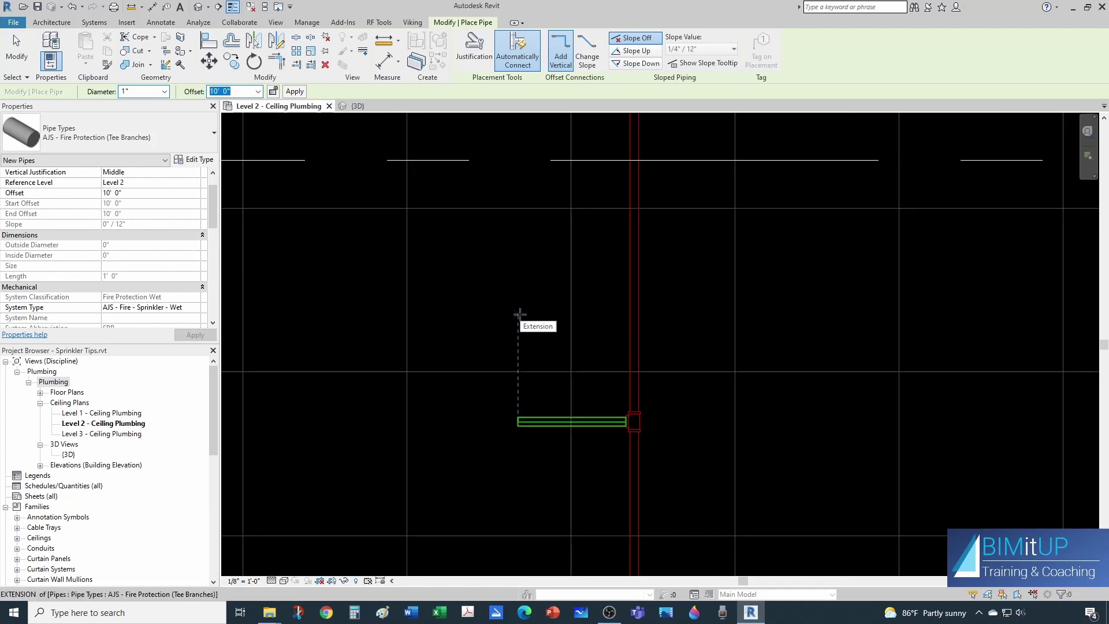
scroll(520, 314, "up", 1)
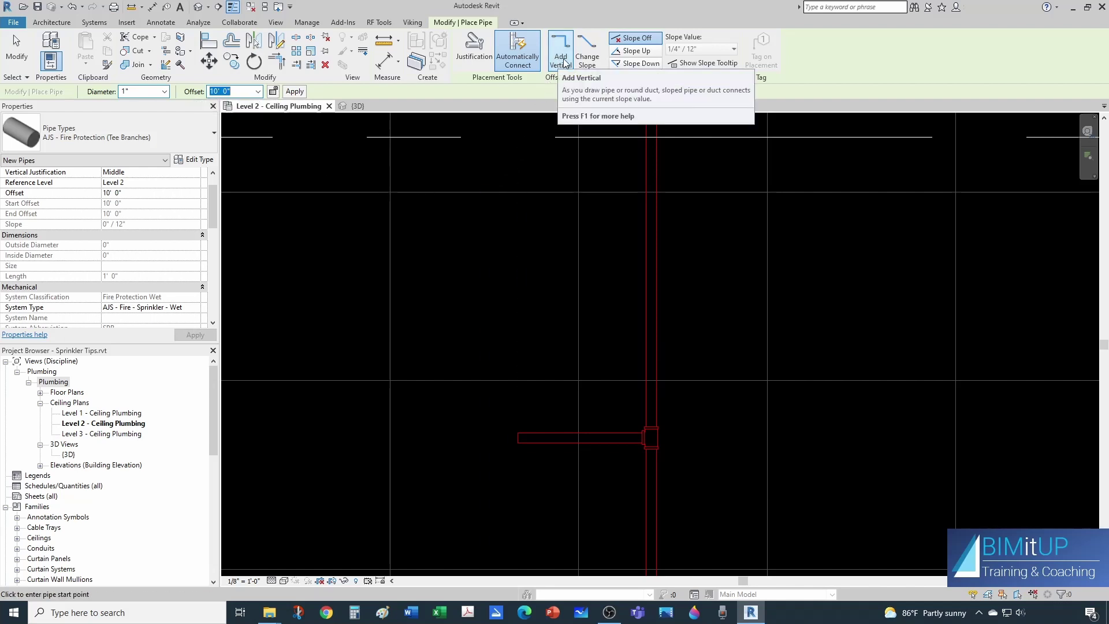
left_click(654, 328)
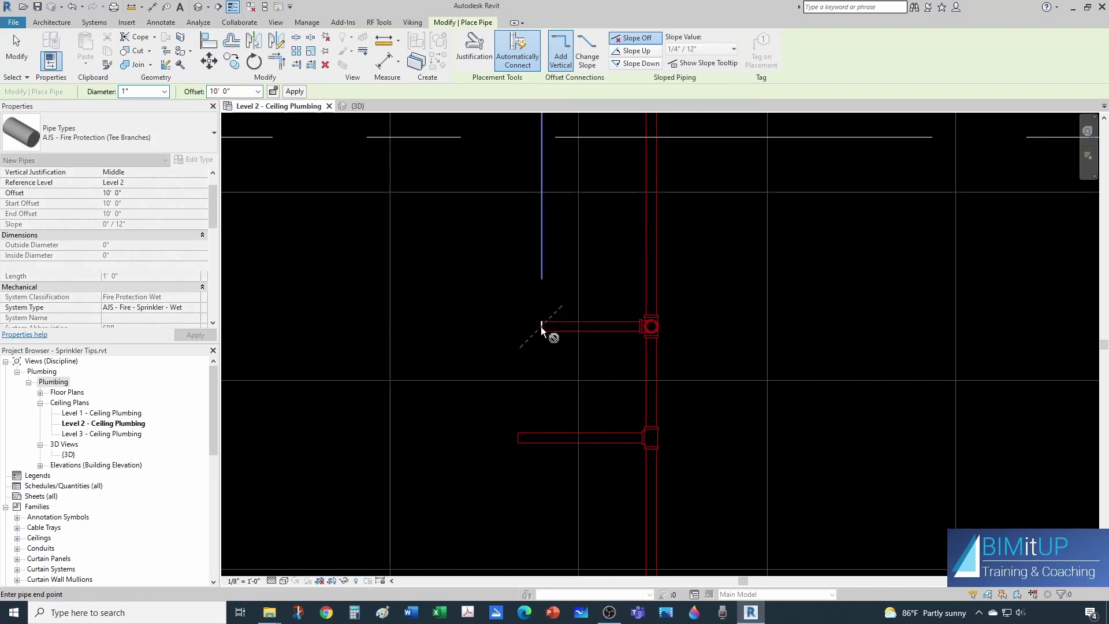
left_click(540, 327)
Finish the pipe run and check the new branch in the {3D} view.
key("Escape")
key("Escape")
left_click(356, 106)
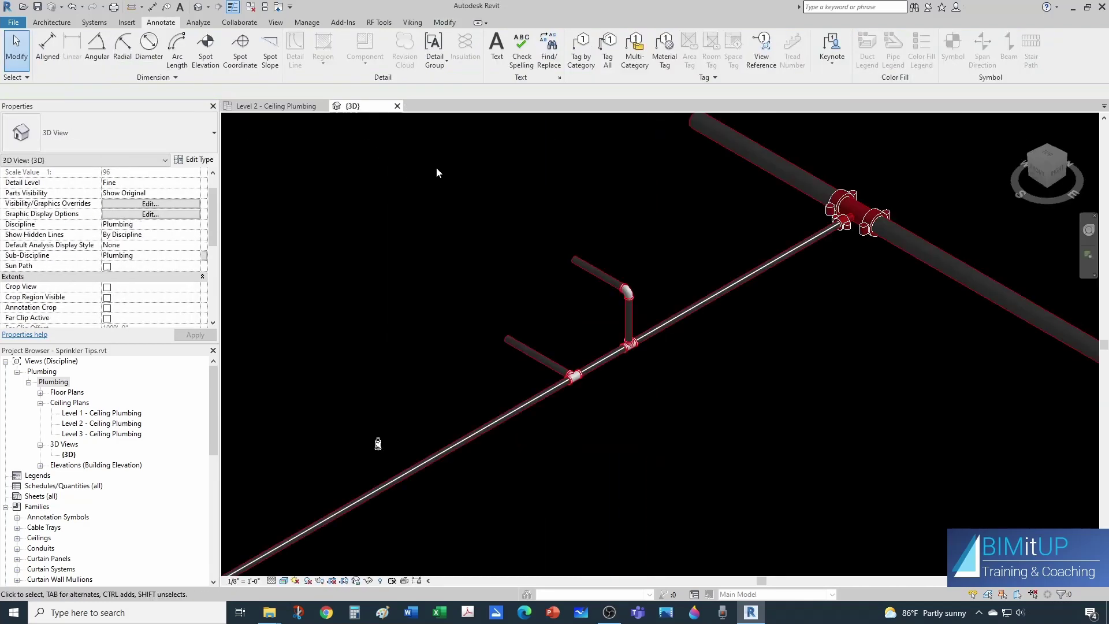
scroll(664, 352, "up", 4)
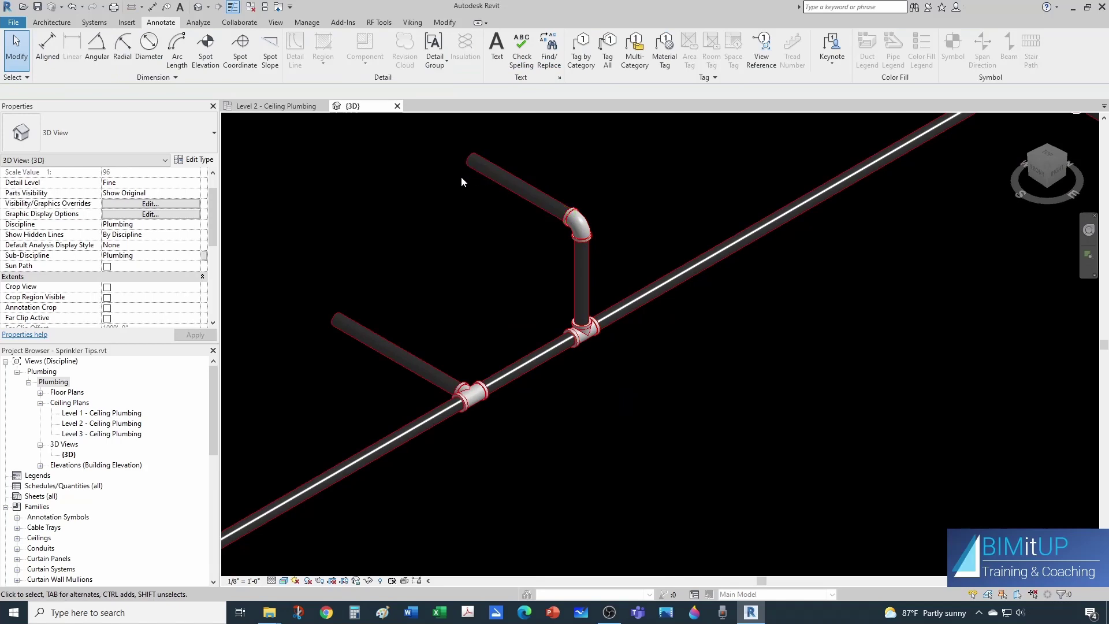
Window-select both branch pipes and their fittings in the Level 2 ceiling plan and delete them.
left_click(287, 106)
scroll(552, 314, "down", 2)
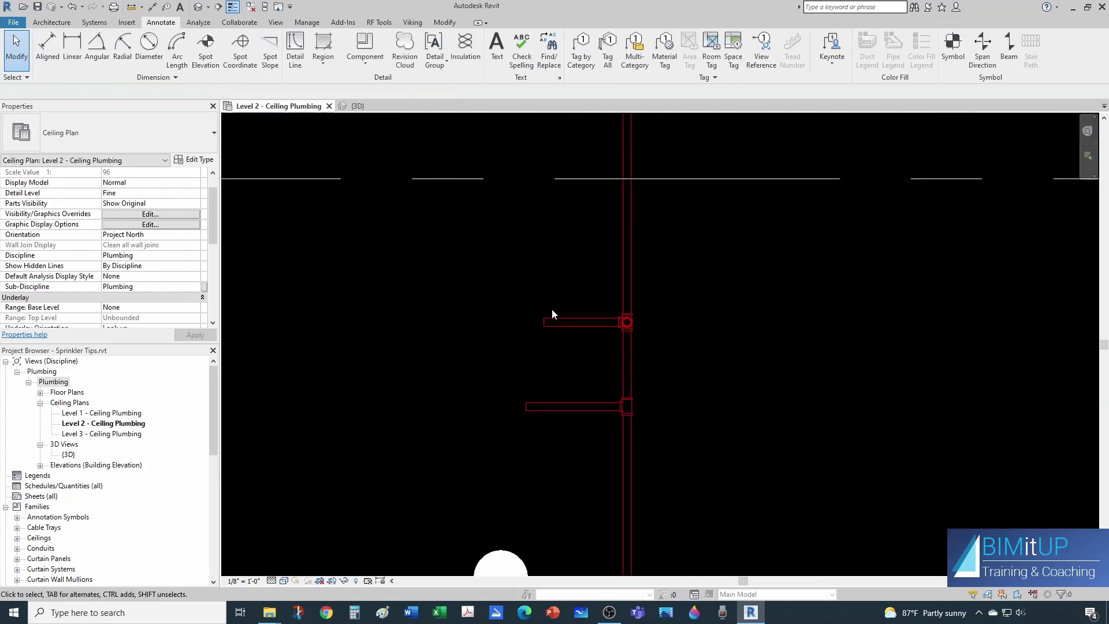
left_click_drag(472, 287, 716, 448)
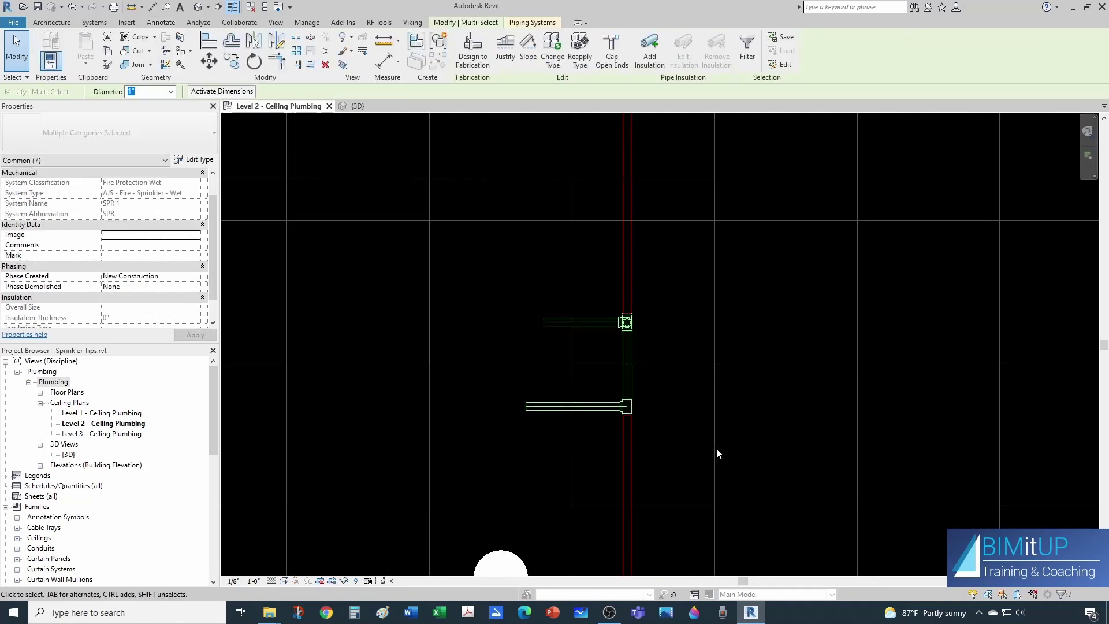
key("Delete")
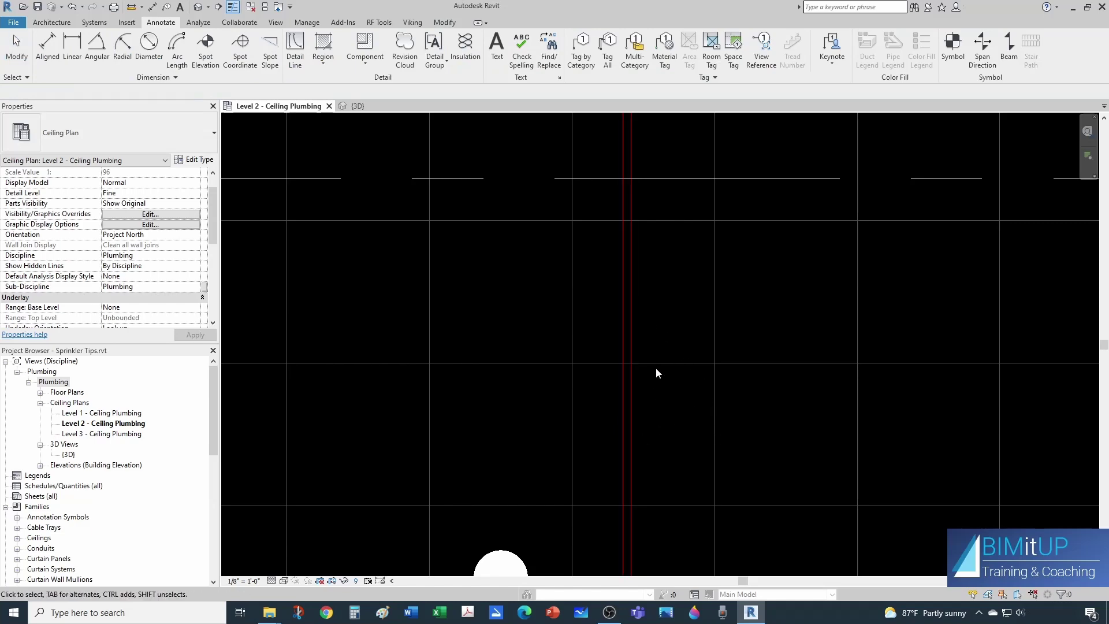
Tile the Level 2 ceiling plan beside the {3D} view and pan to the red pipes.
scroll(656, 368, "down", 1)
middle_click_drag(577, 401, 649, 390)
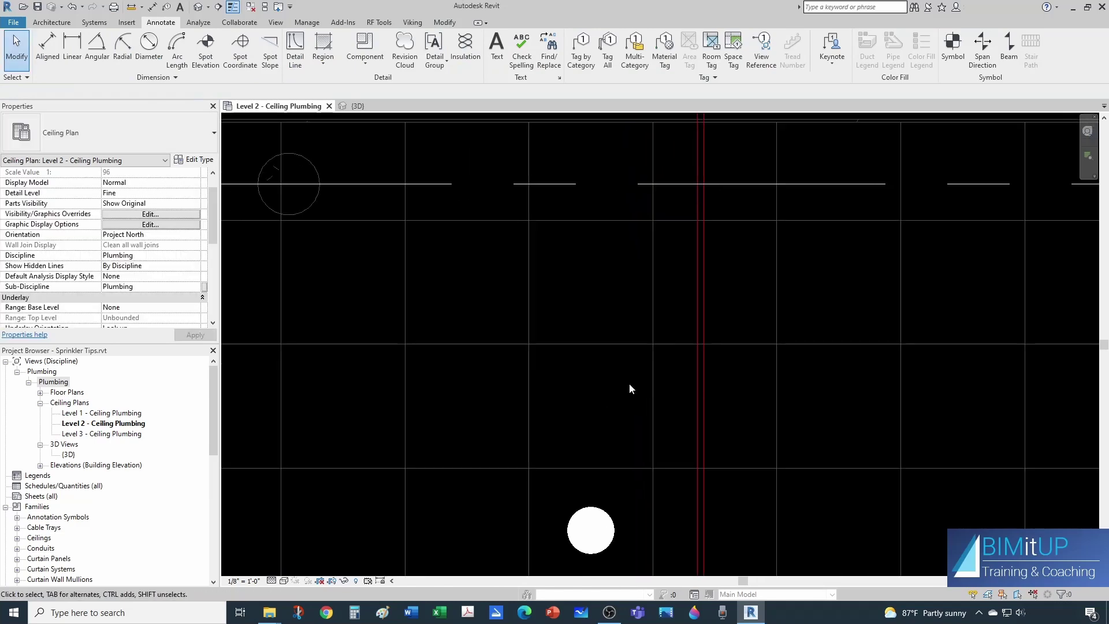
key("p")
key("w")
key("t")
scroll(698, 445, "down", 3)
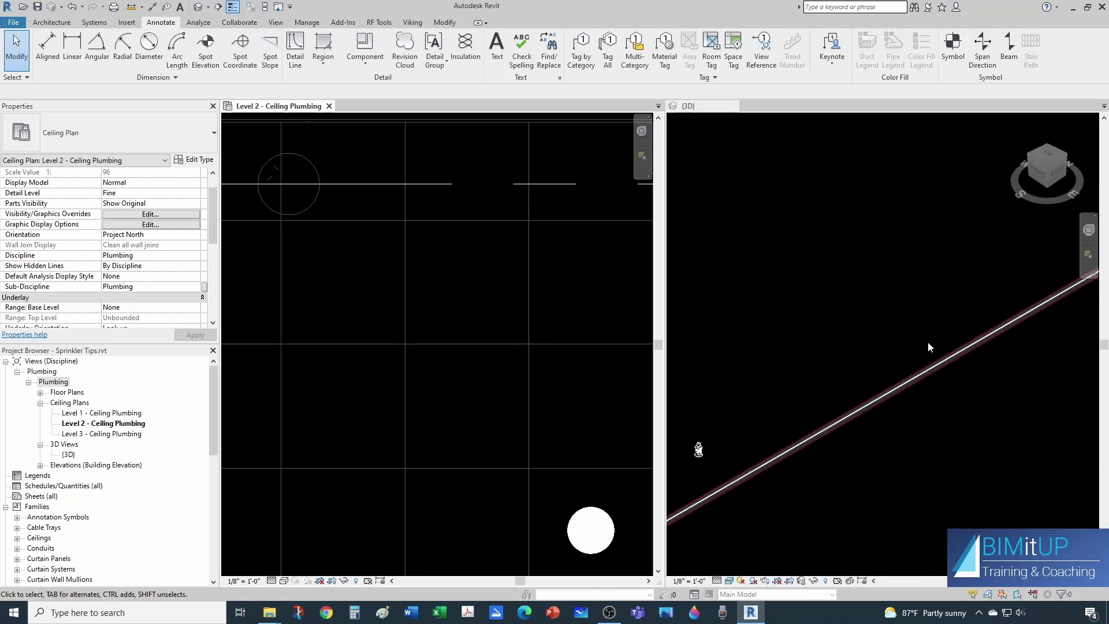
left_click(840, 370)
scroll(774, 404, "up", 3)
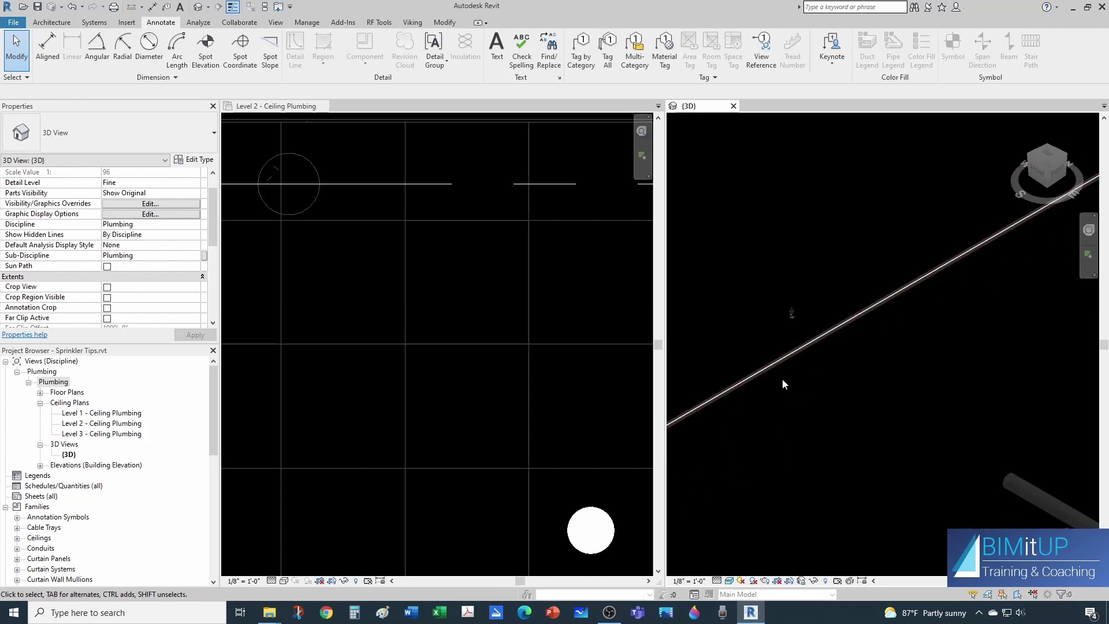
left_click(541, 398)
scroll(474, 366, "down", 3)
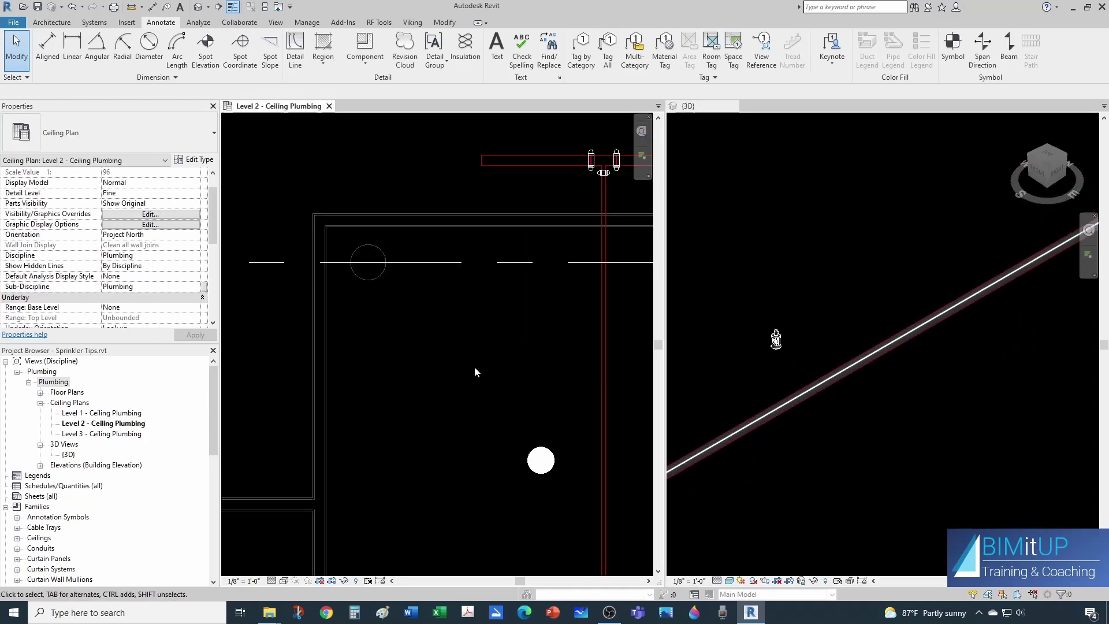
middle_click_drag(474, 366, 442, 339)
scroll(514, 438, "up", 2)
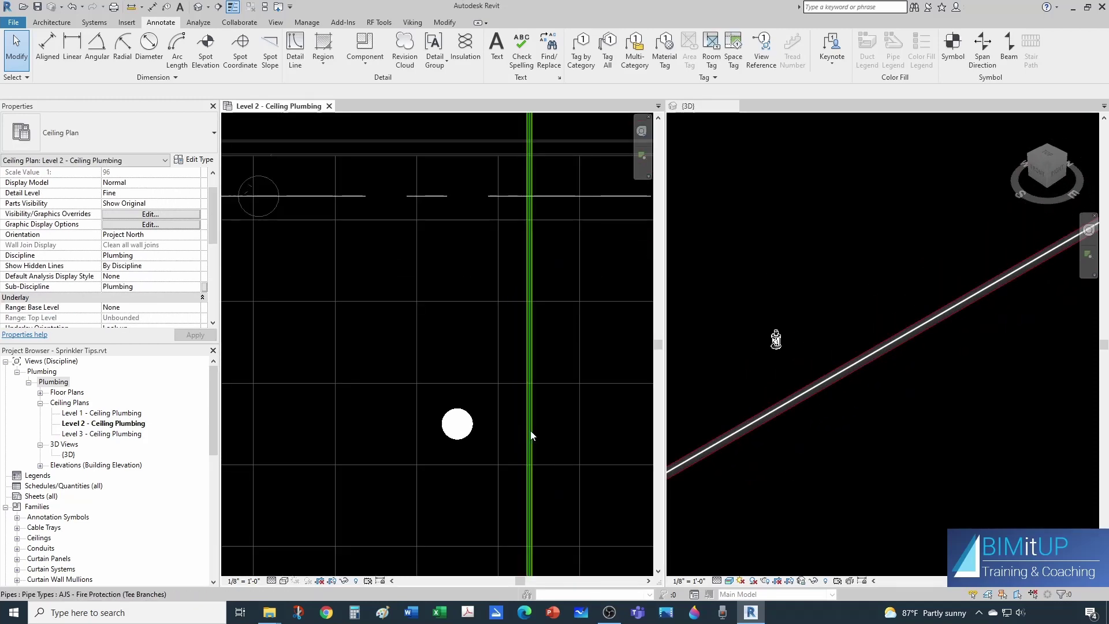
Draw a matching pipe at a 9' 8" offset from the branch pipe to the sprinkler.
left_click(529, 431)
key("c")
key("s")
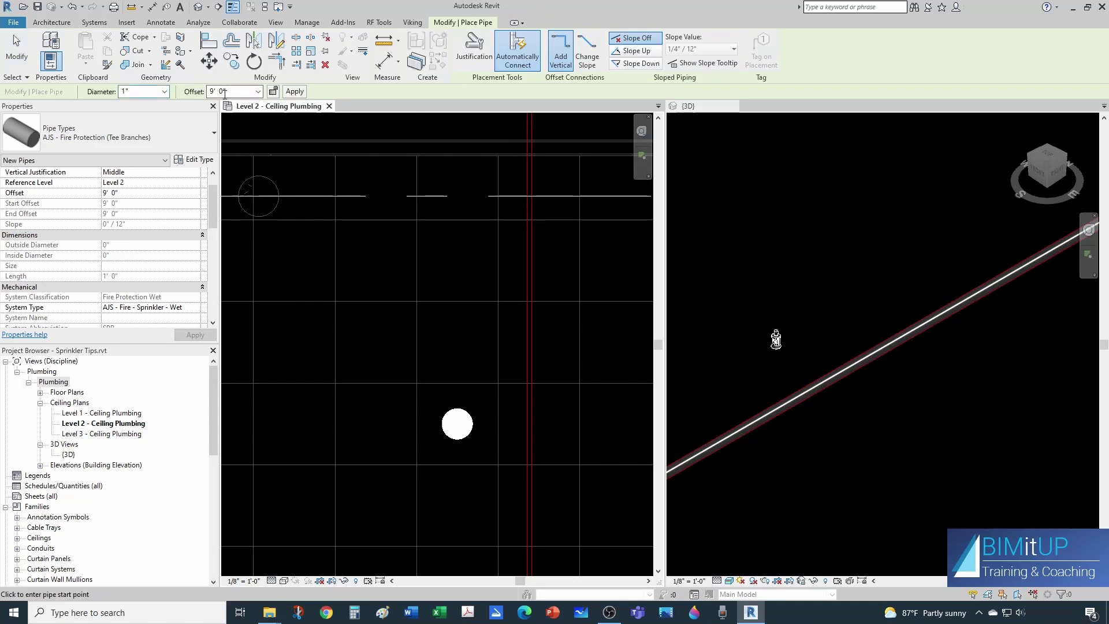
left_click(231, 91)
type("1")
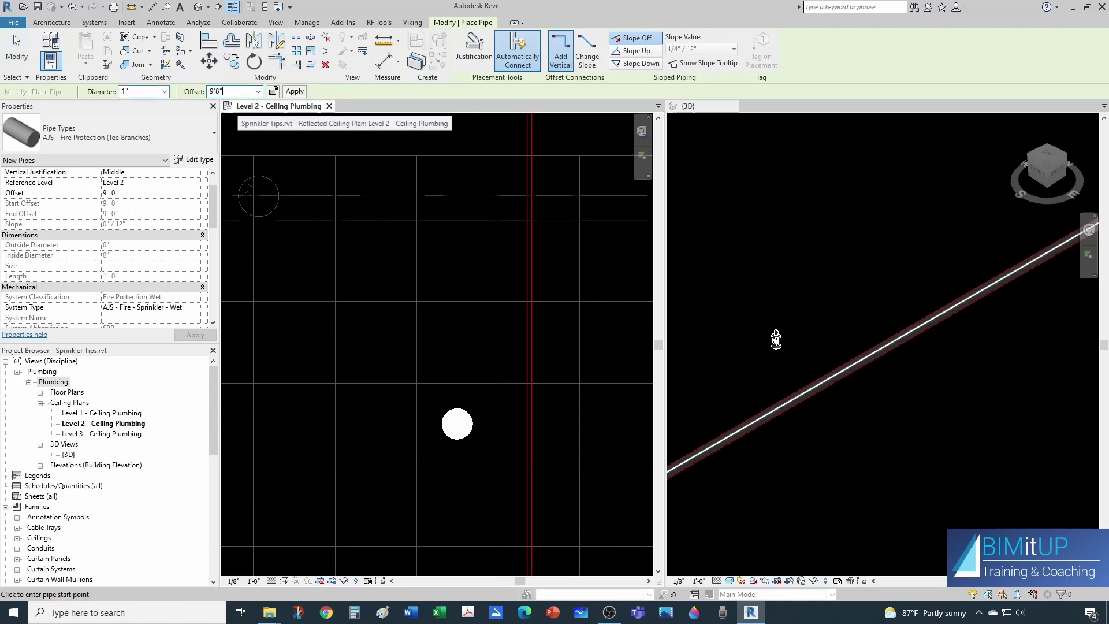
type("'8\"")
key("Return")
scroll(490, 404, "up", 2)
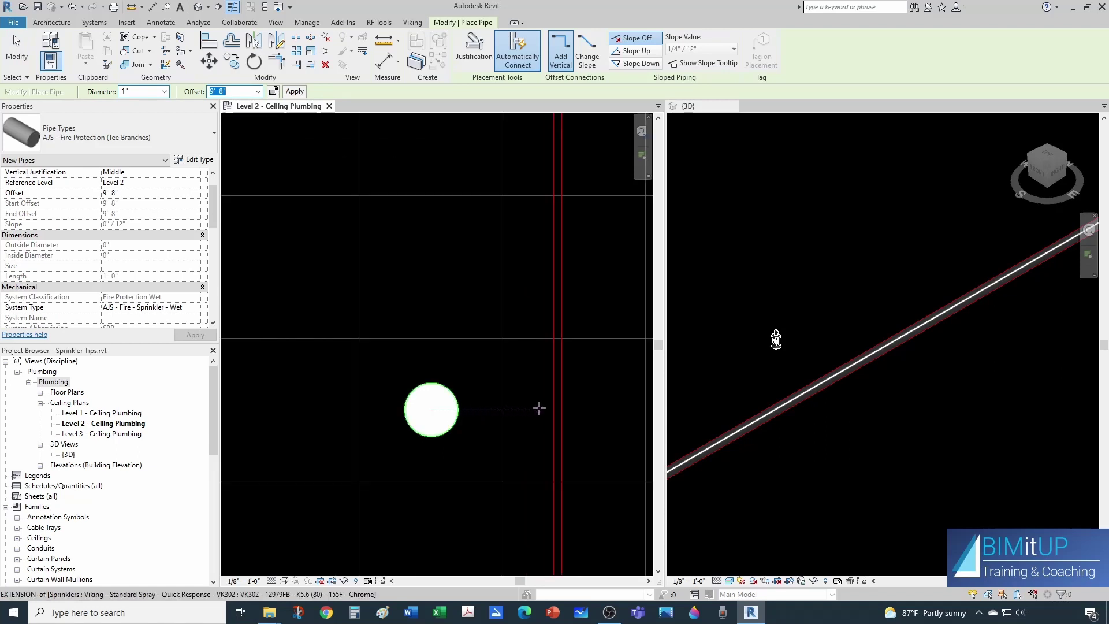
left_click(557, 410)
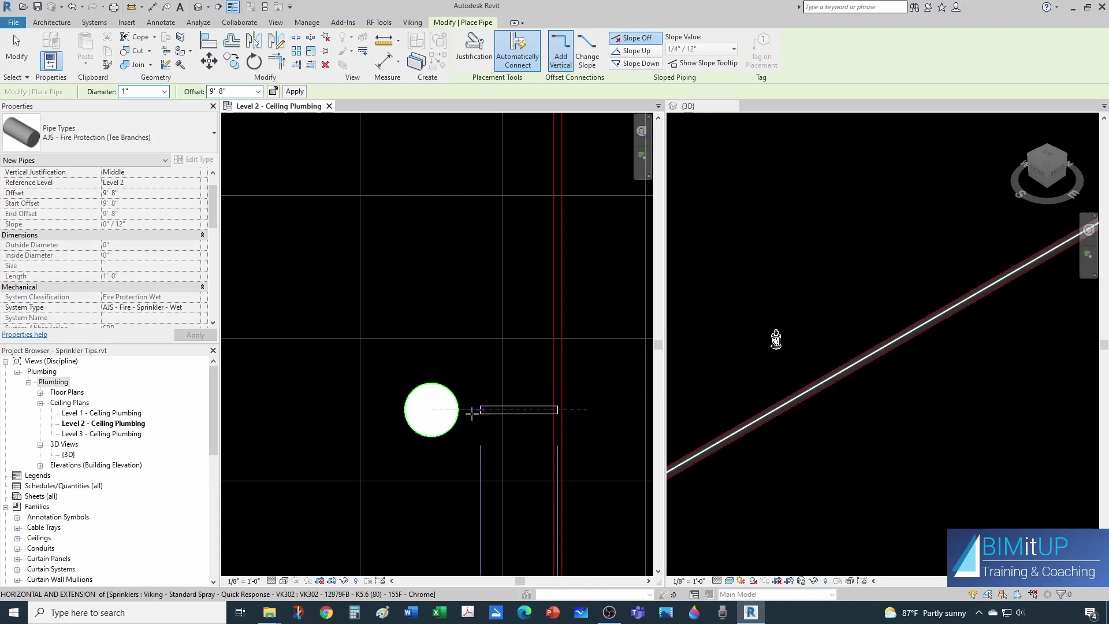
left_click(431, 410)
key("Escape")
key("Escape")
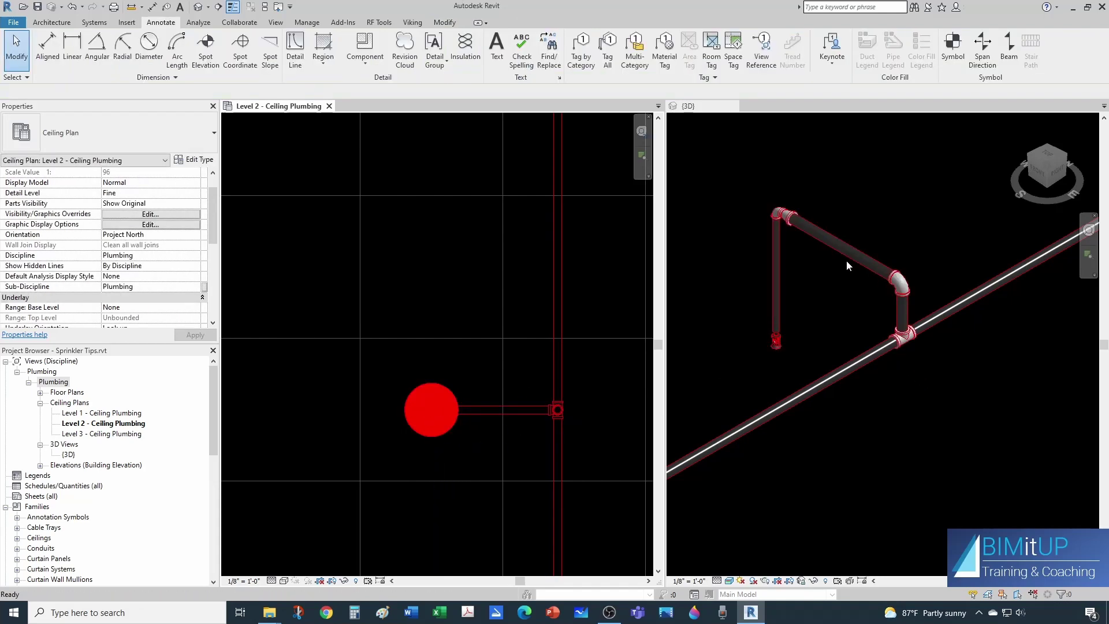
In the {3D} view, resize the arm-over's vertical drop pipe and elbow to 1" diameter.
scroll(782, 367, "up", 2)
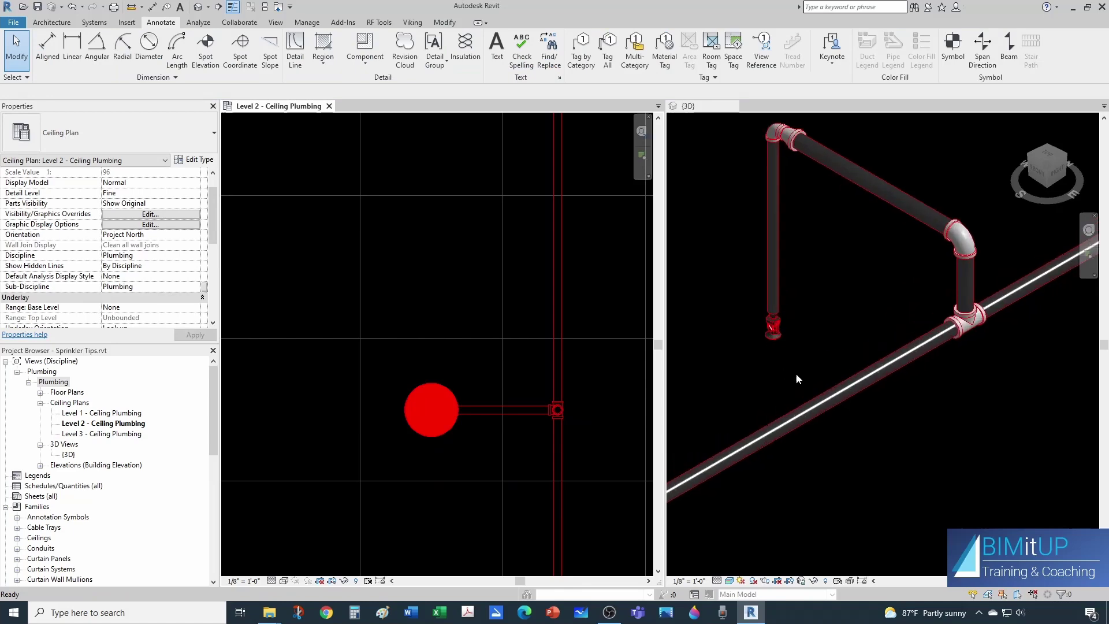
left_click(749, 281)
scroll(779, 340, "up", 5)
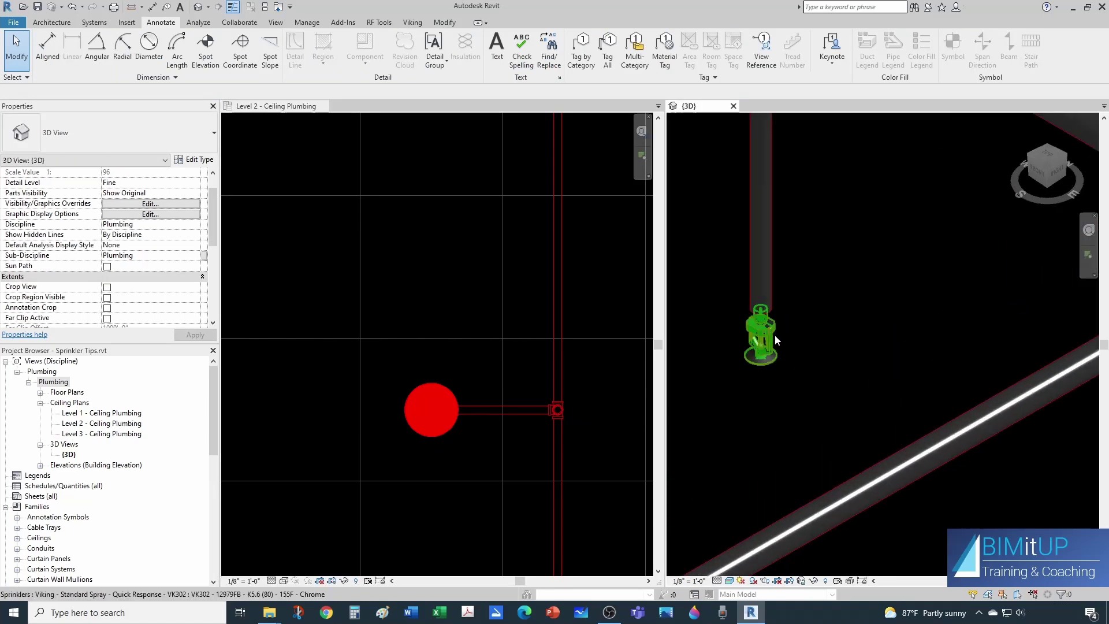
scroll(775, 334, "down", 5)
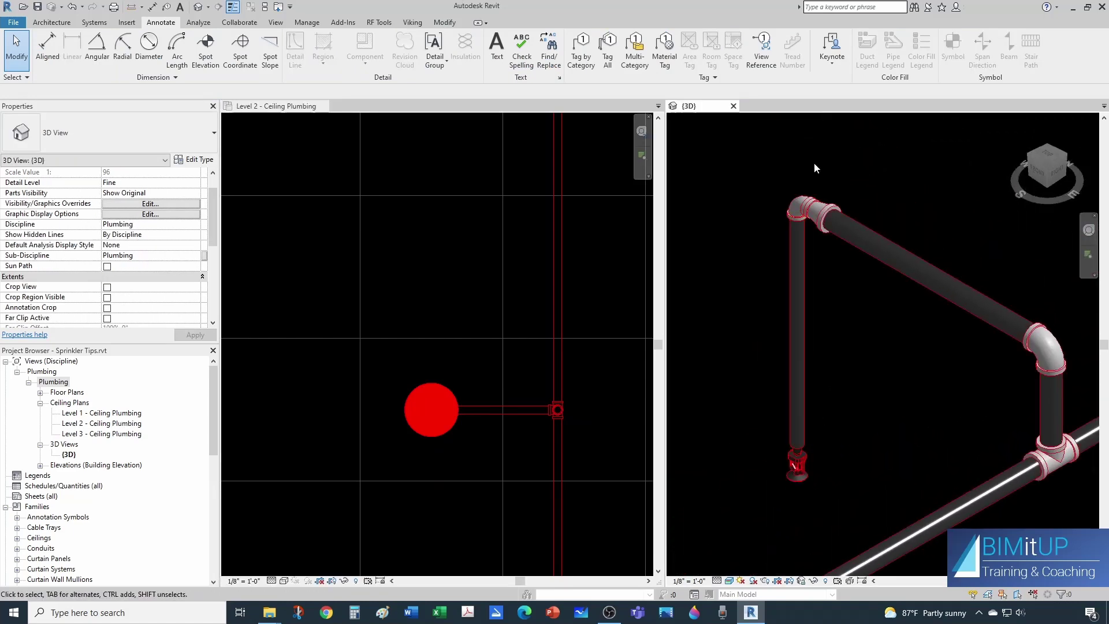
left_click_drag(814, 163, 777, 226)
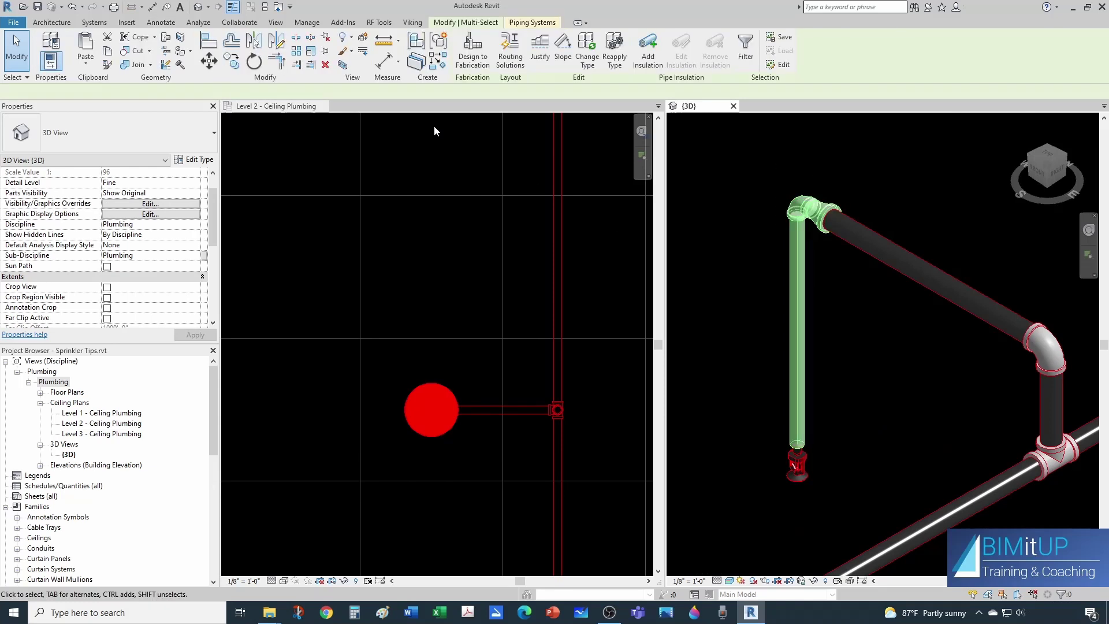
left_click(172, 92)
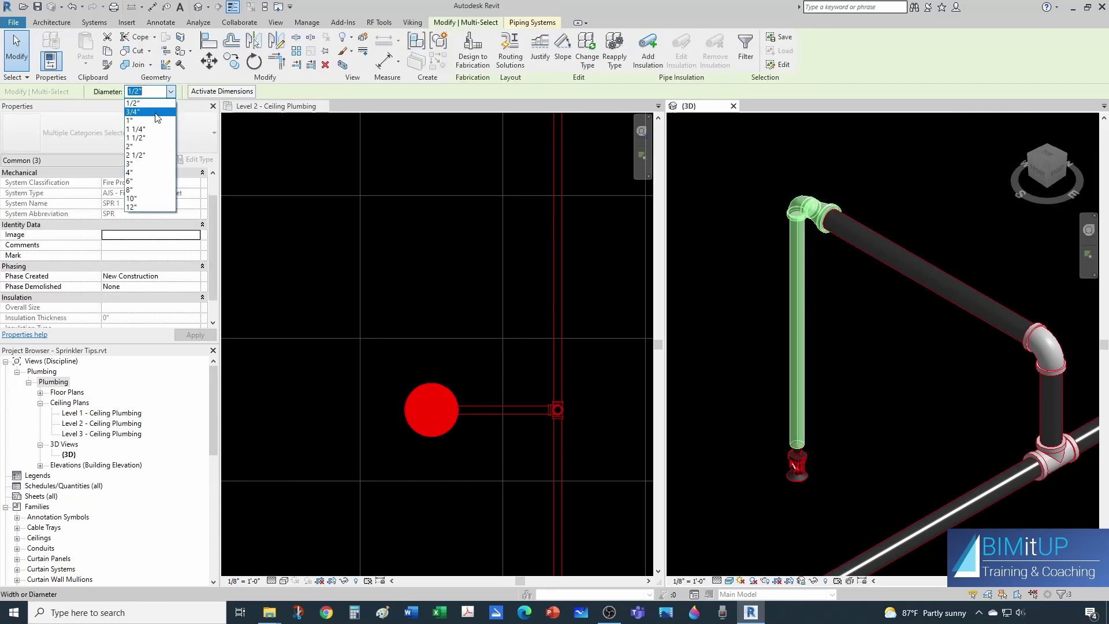
left_click(145, 122)
left_click(872, 348)
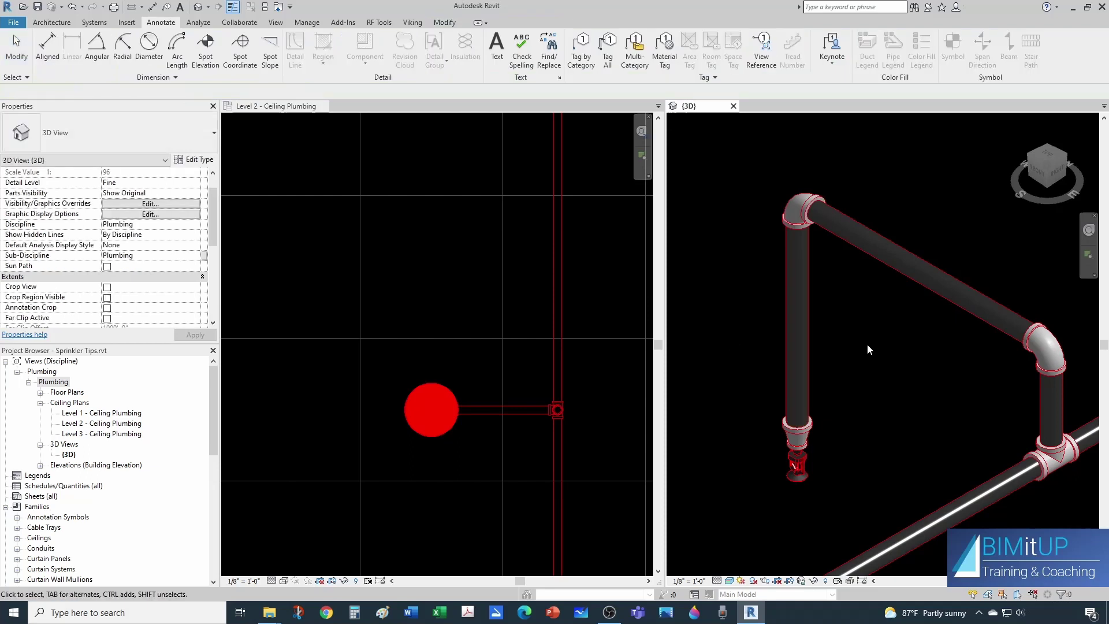
scroll(797, 456, "up", 3)
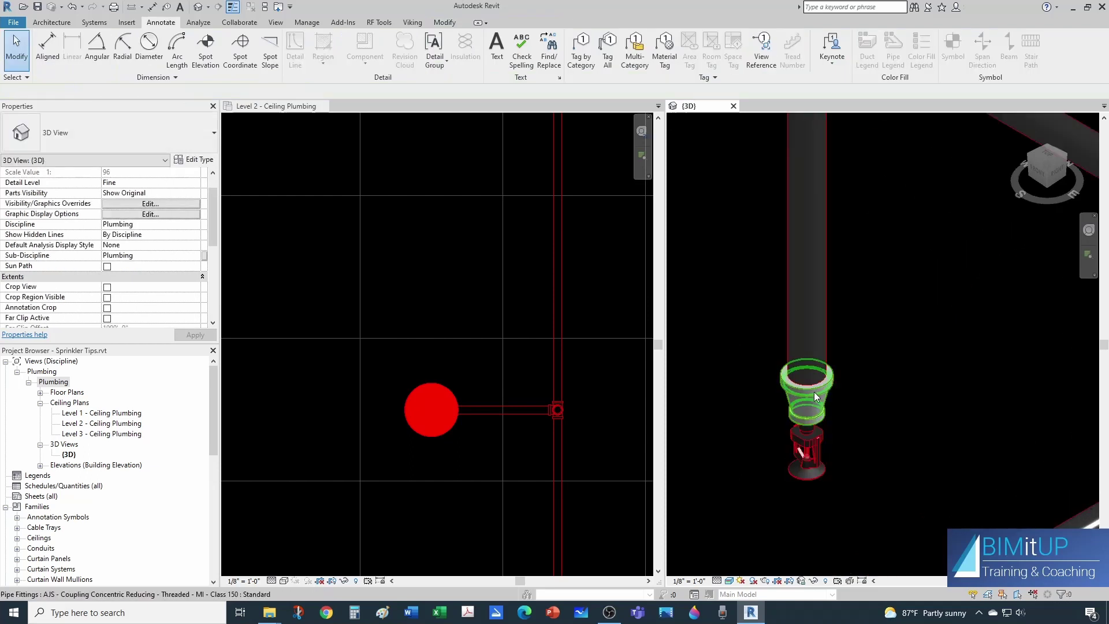
scroll(832, 387, "down", 5)
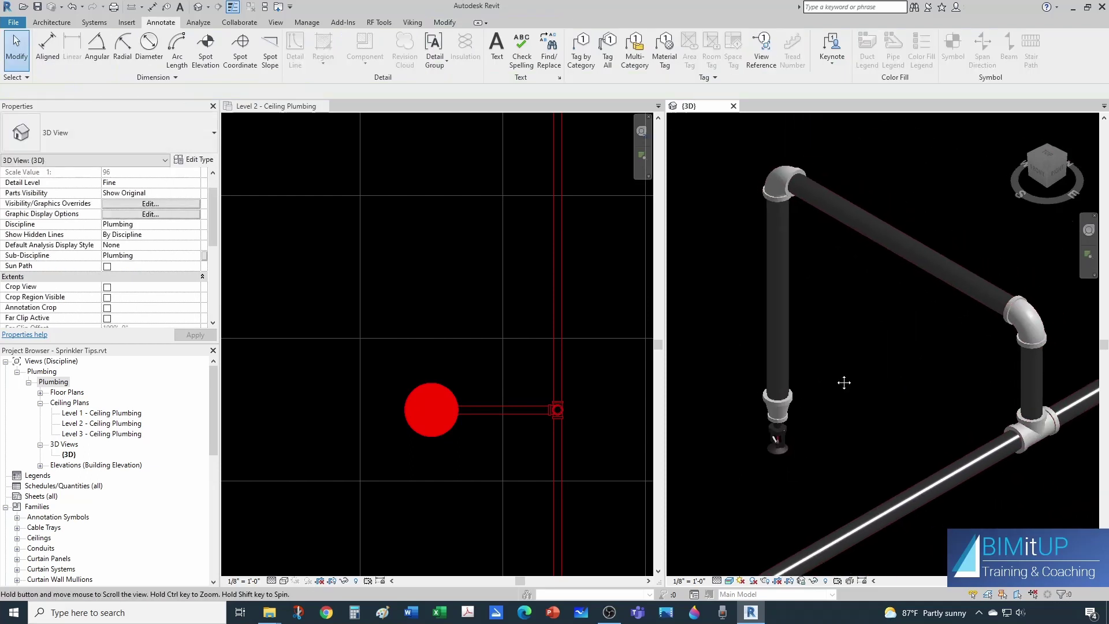
scroll(852, 352, "up", 3)
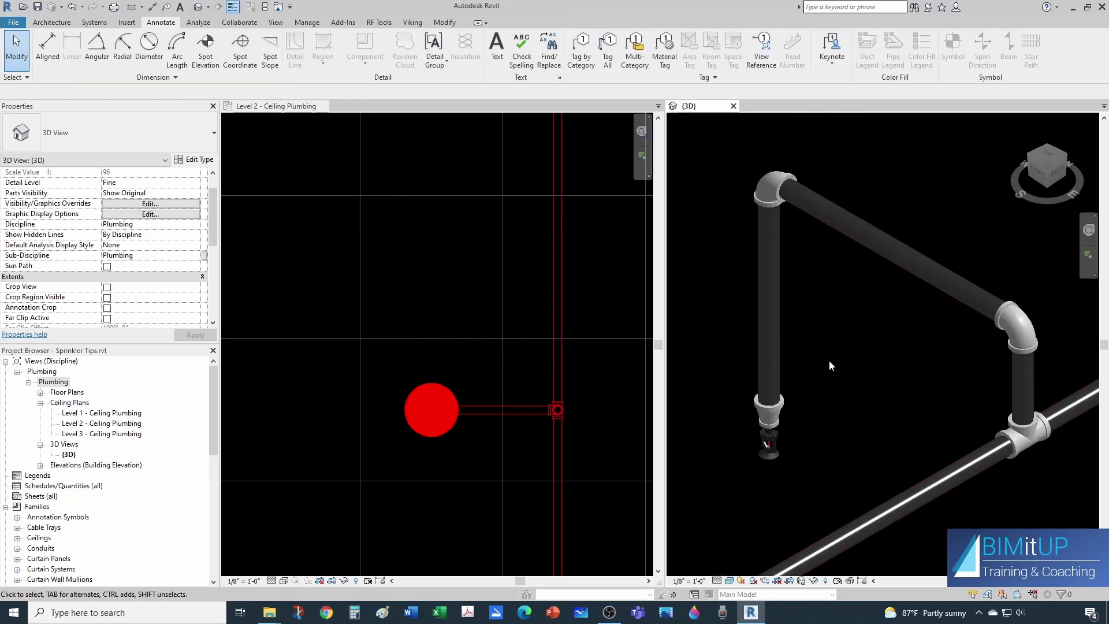
scroll(868, 319, "down", 3)
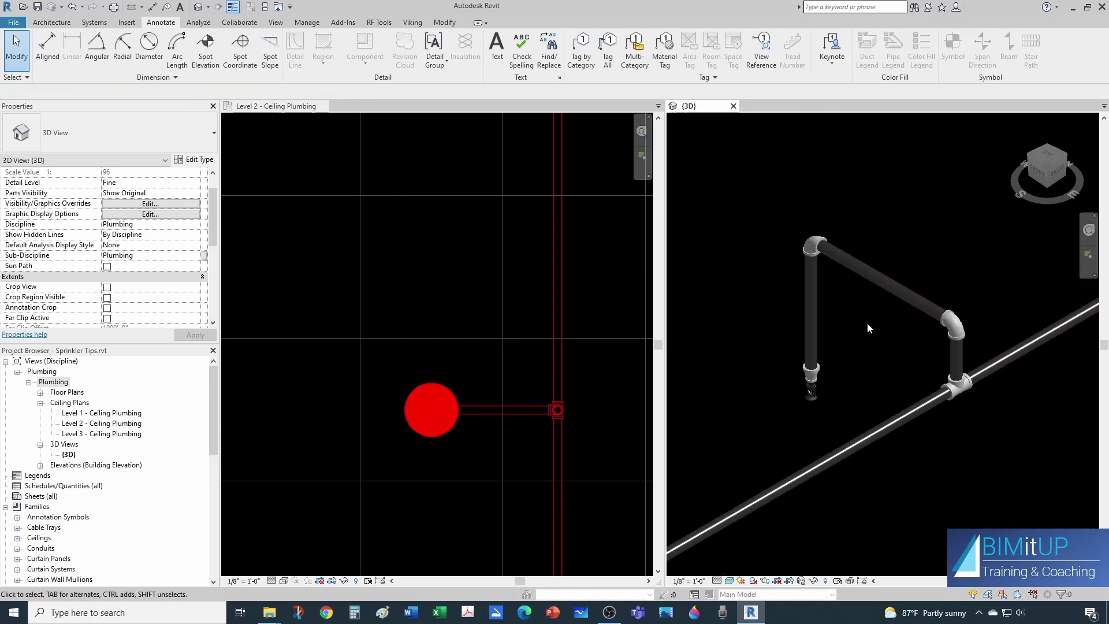